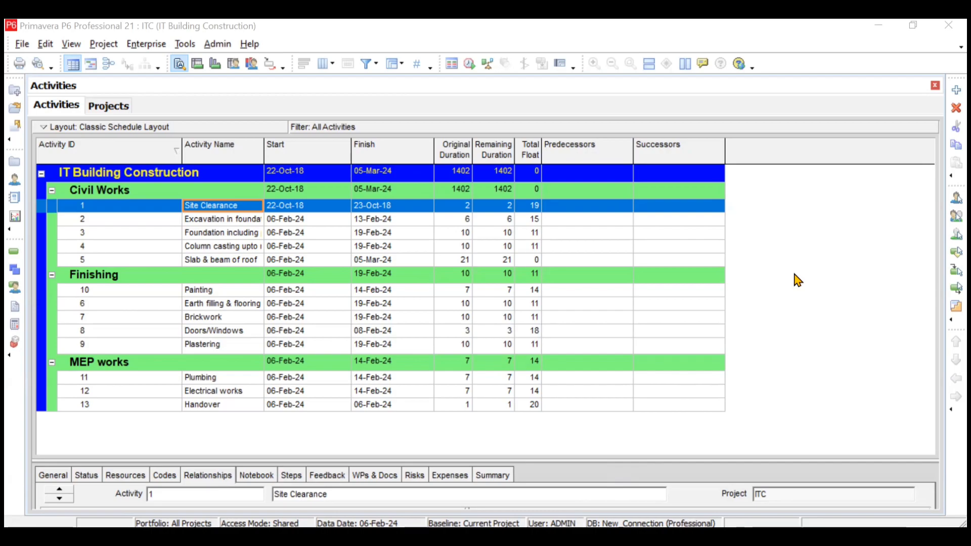
Check the activity dependency table on the PowerPoint slide and review the columns selected for the Primavera P6 activity table
key(alt+Tab)
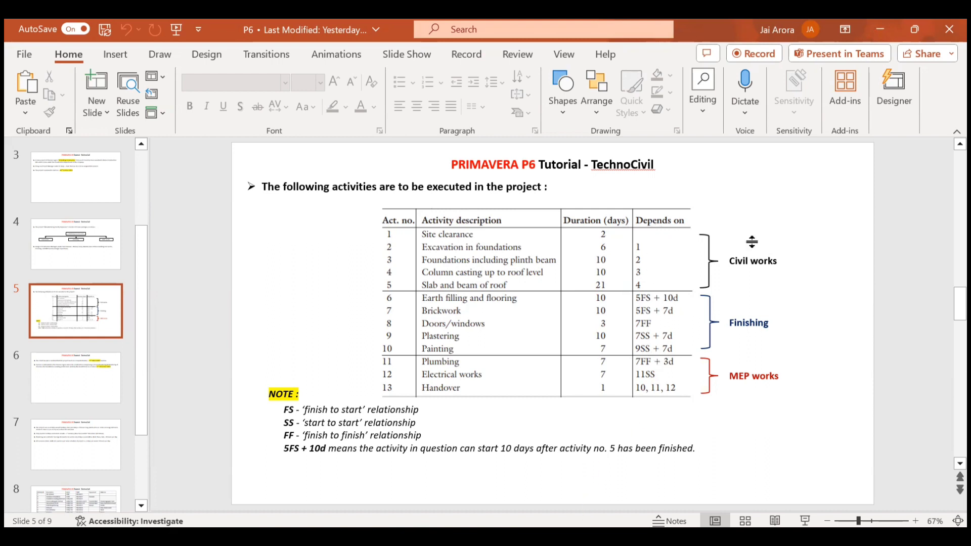
key(alt+Tab)
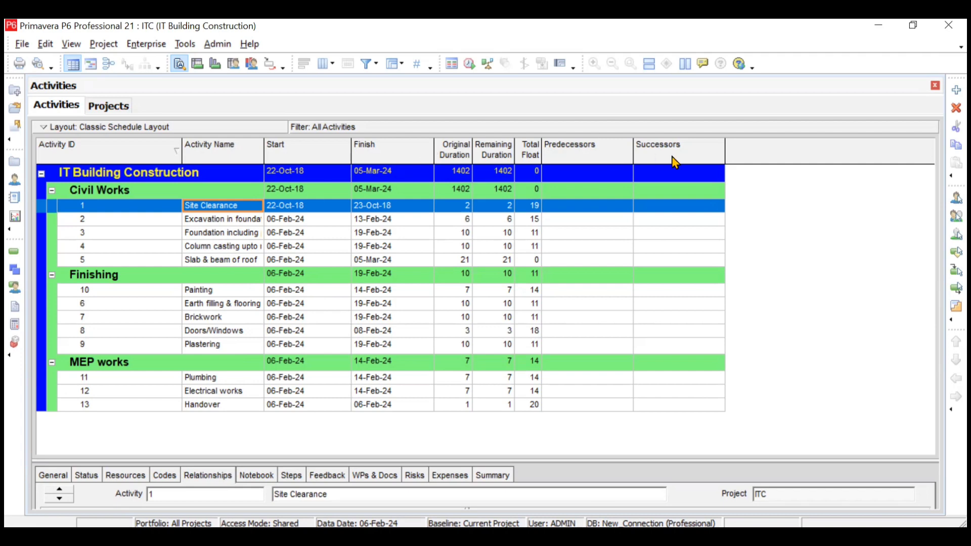
right_click(752, 160)
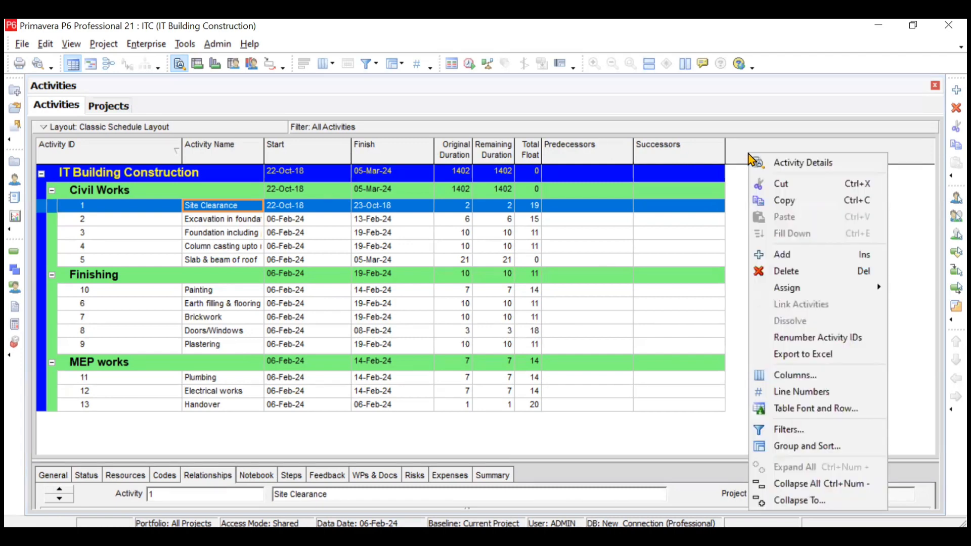
click(789, 376)
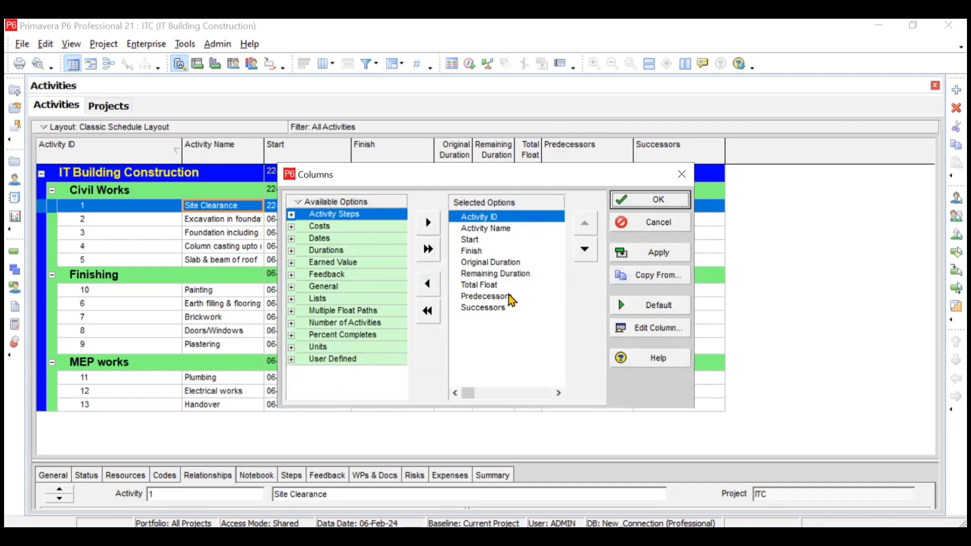
click(683, 174)
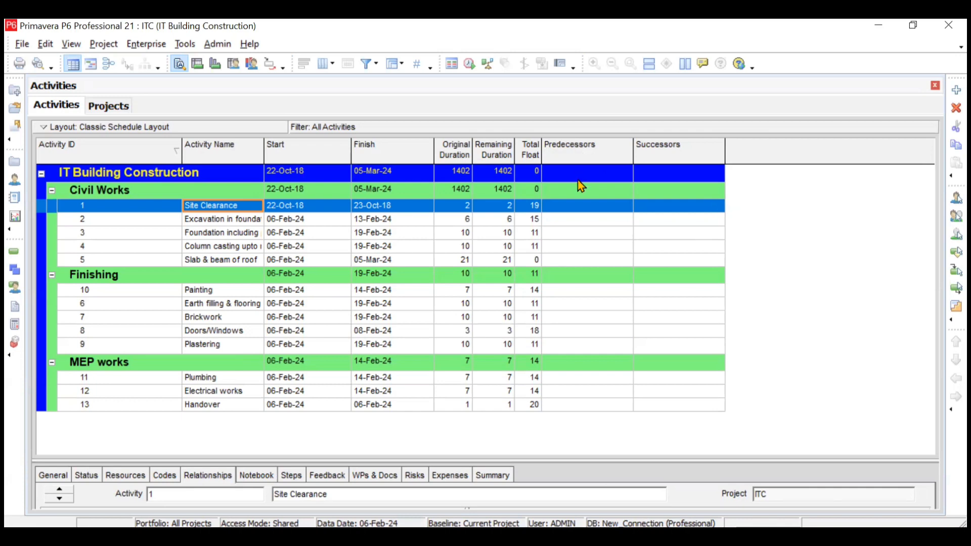
View the predecessor and successor details of activity 1, Site Clearance
click(689, 221)
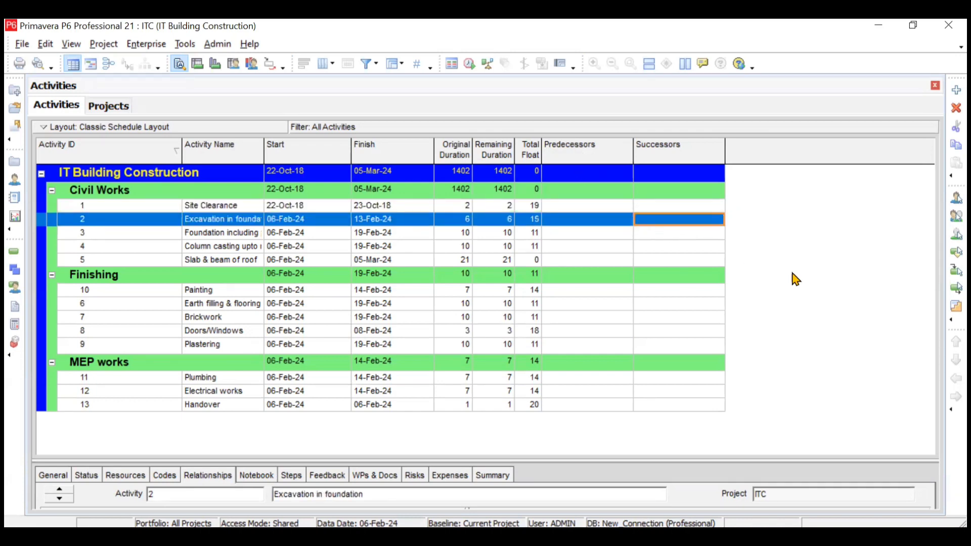
click(555, 206)
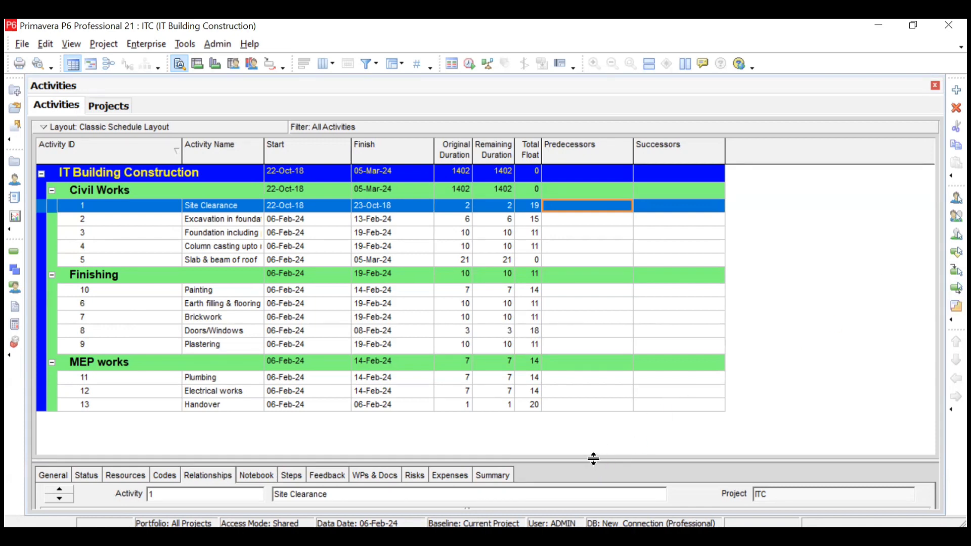
drag(593, 458, 582, 342)
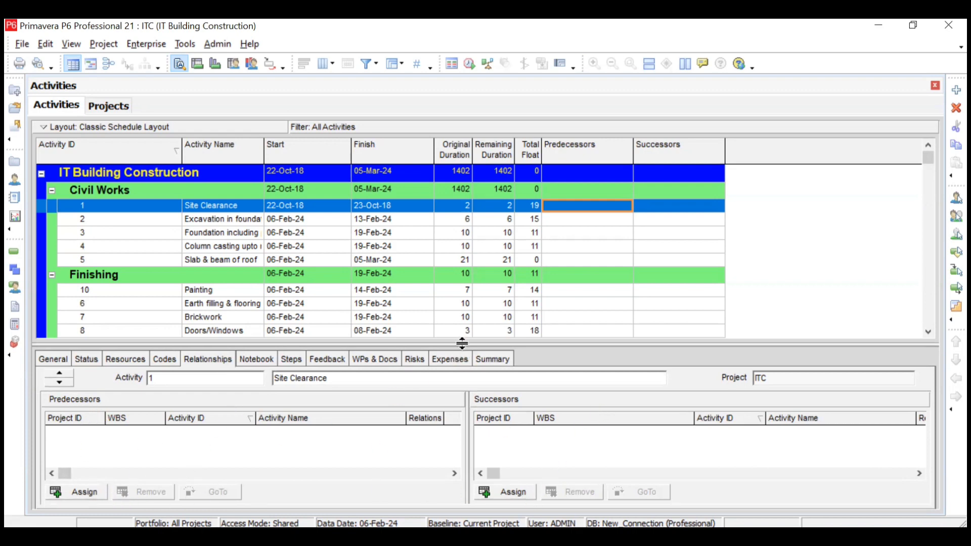
drag(459, 345, 447, 442)
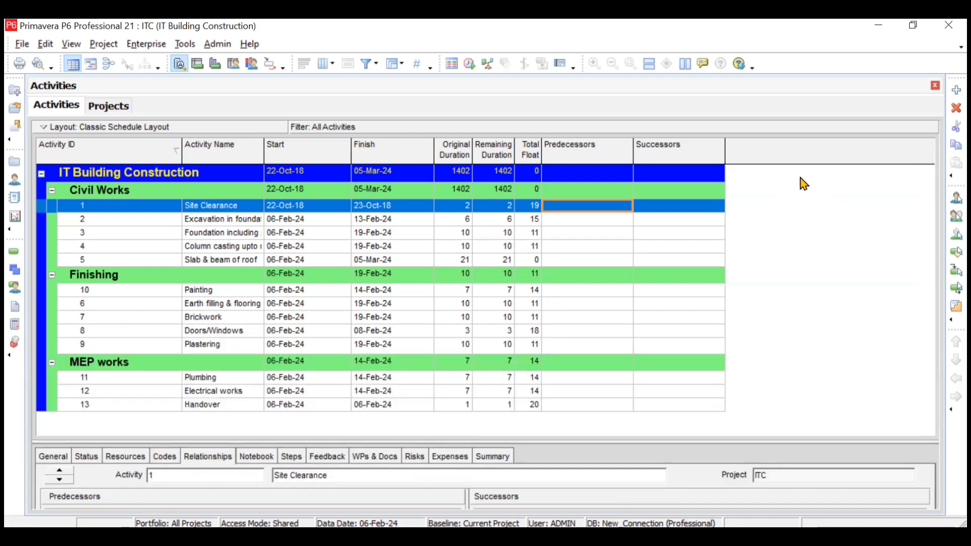
Assign activity 1, Site Clearance, as the predecessor of activity 2, Excavation in foundation
click(584, 219)
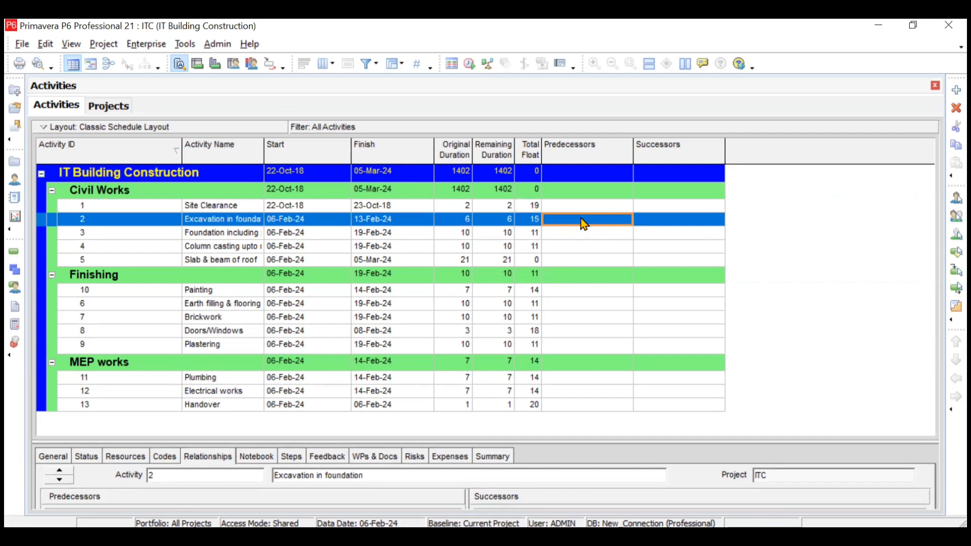
click(583, 223)
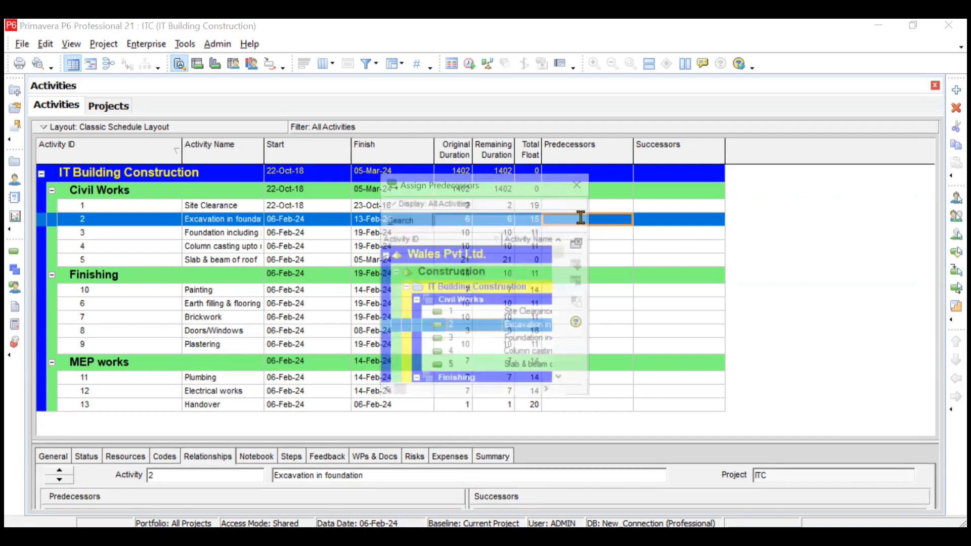
click(489, 316)
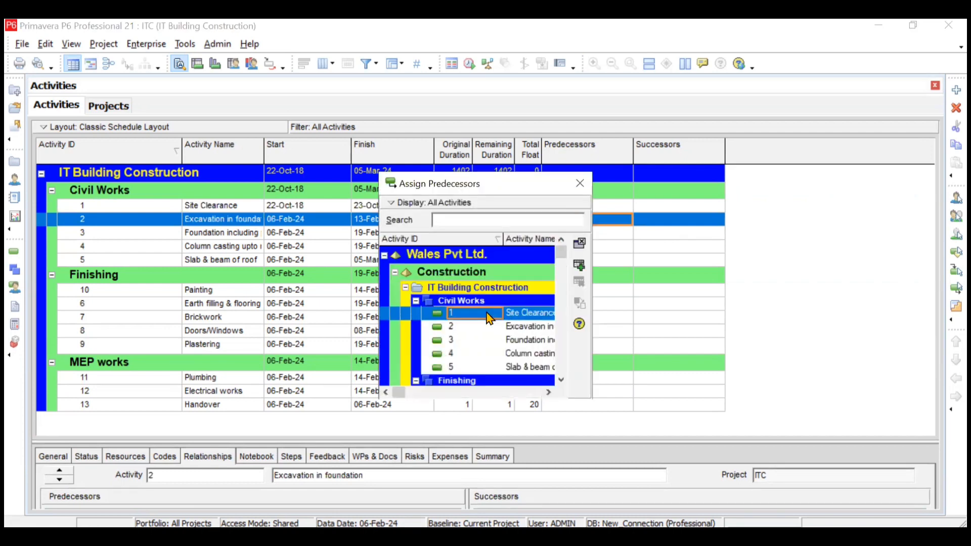
click(581, 268)
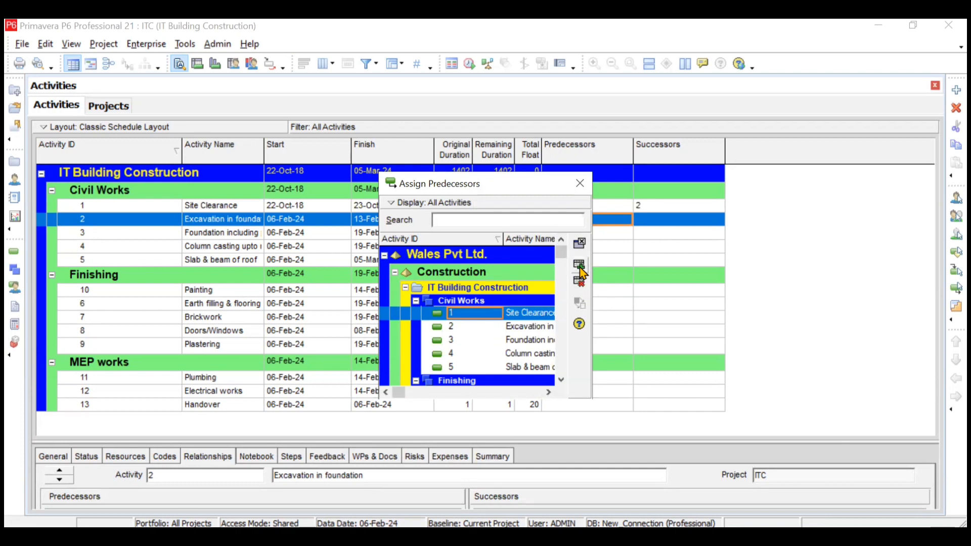
click(580, 183)
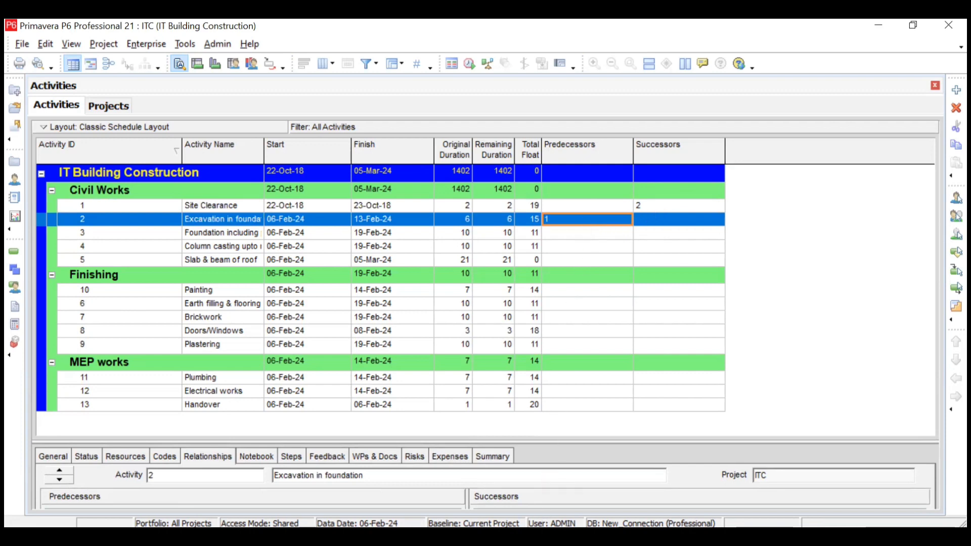
Check the dependency table in PowerPoint and assign activity 2 as the predecessor of activity 3, Foundation including plinth beam, in Primavera P6
key(alt+Tab)
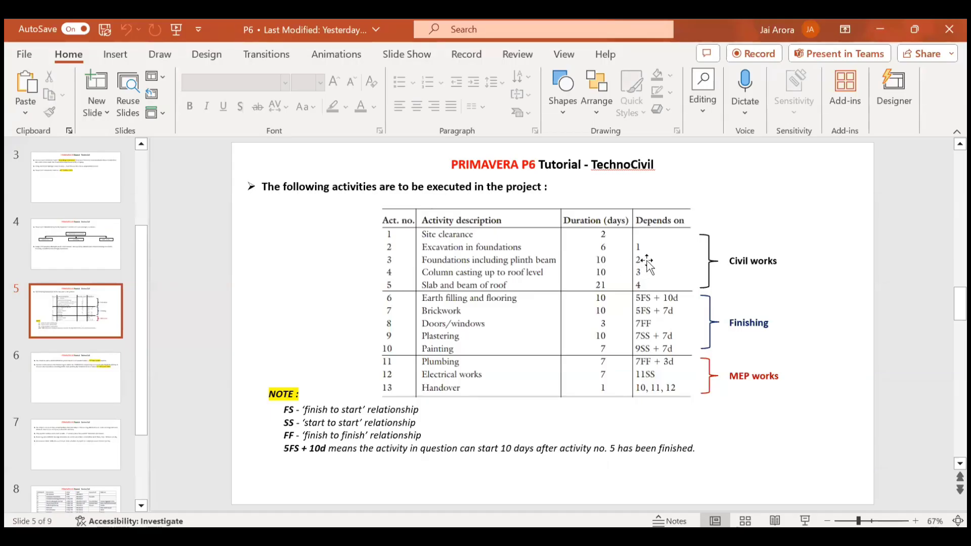
click(871, 27)
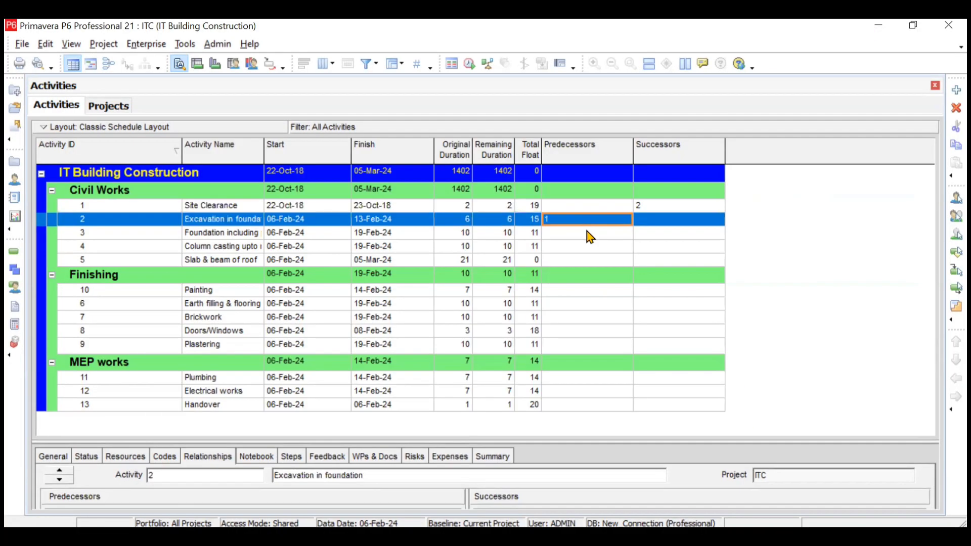
click(589, 233)
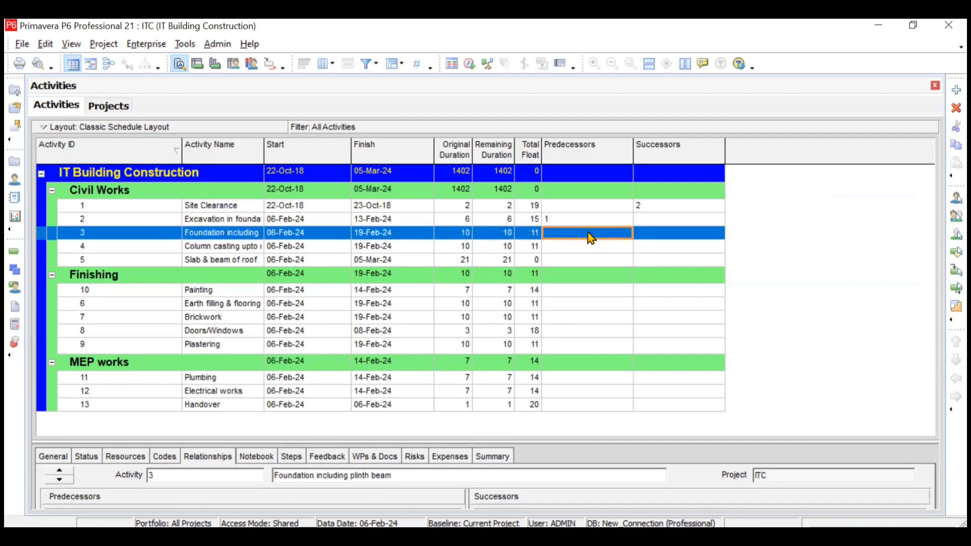
click(590, 236)
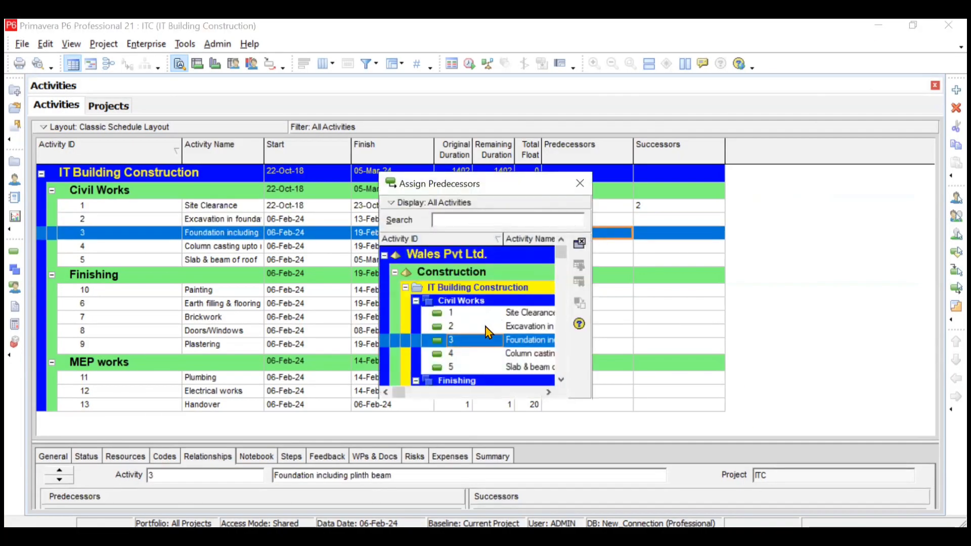
click(486, 326)
click(582, 273)
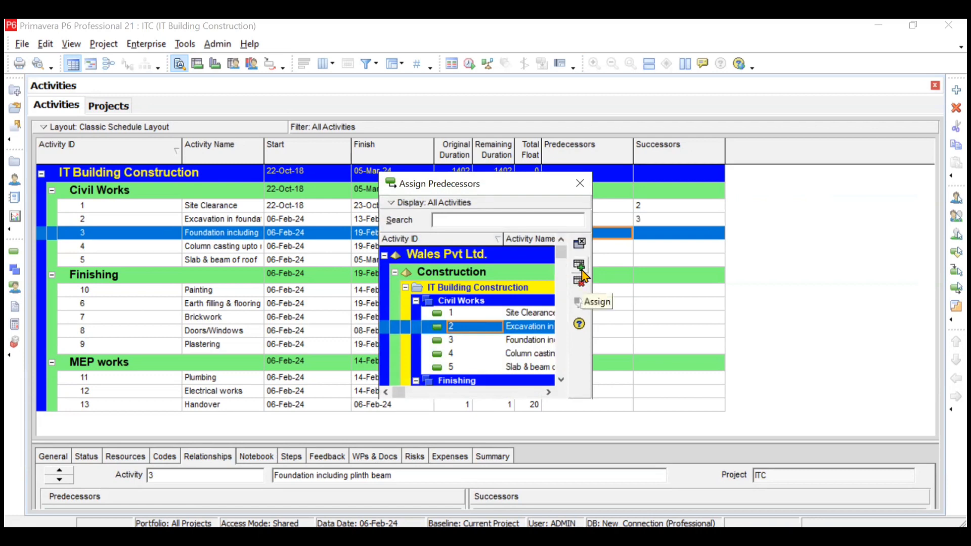
click(580, 183)
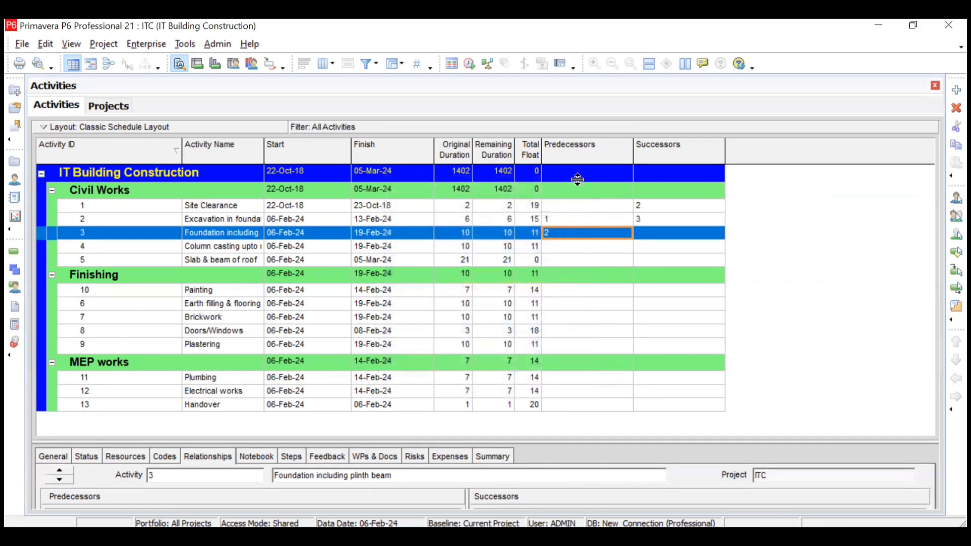
Assign activity 3, Foundation including plinth beam, as the predecessor of activity 4, Column casting upto roof level
click(560, 249)
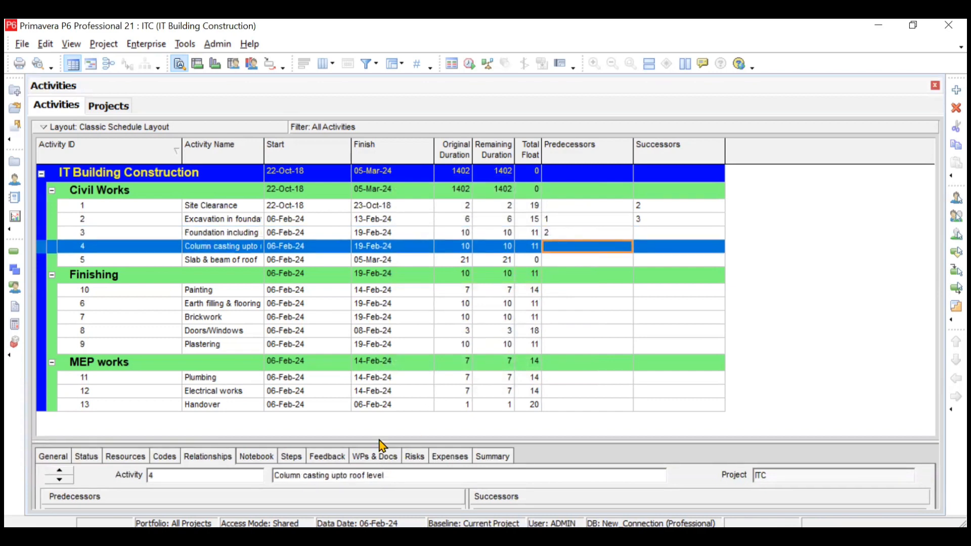
drag(369, 376, 369, 319)
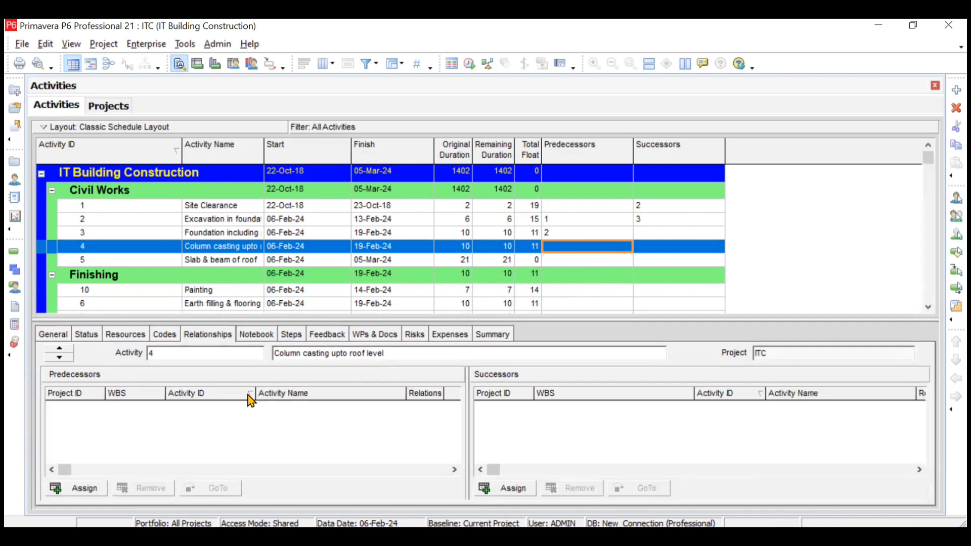
click(70, 490)
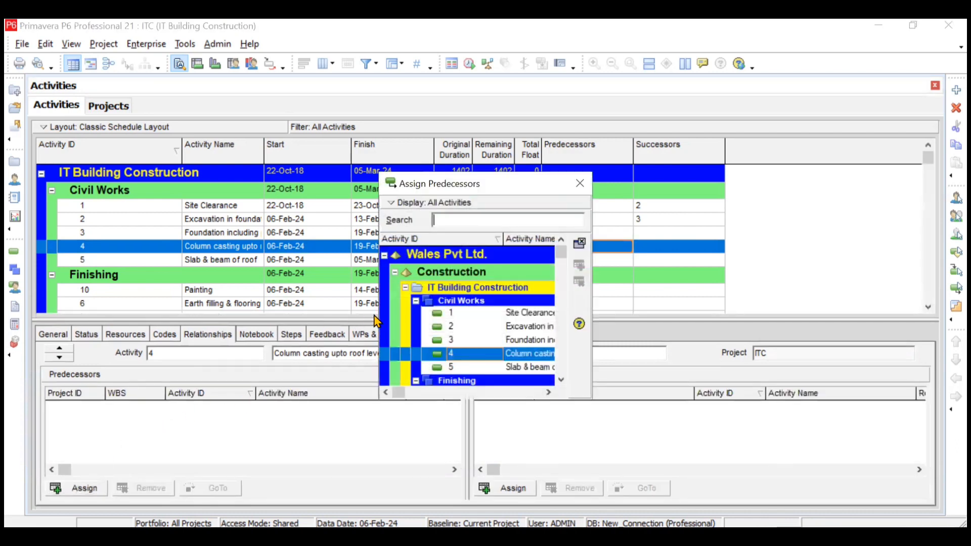
click(477, 340)
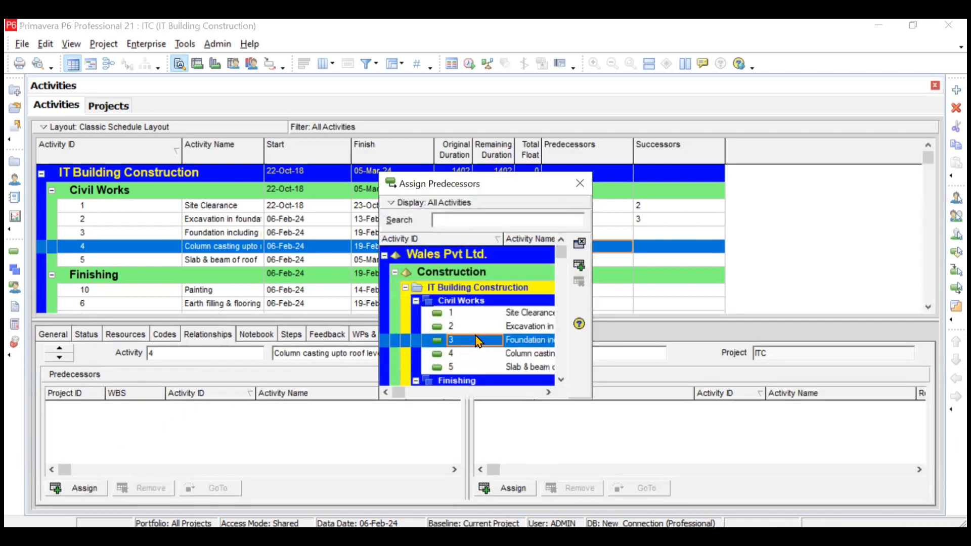
click(579, 265)
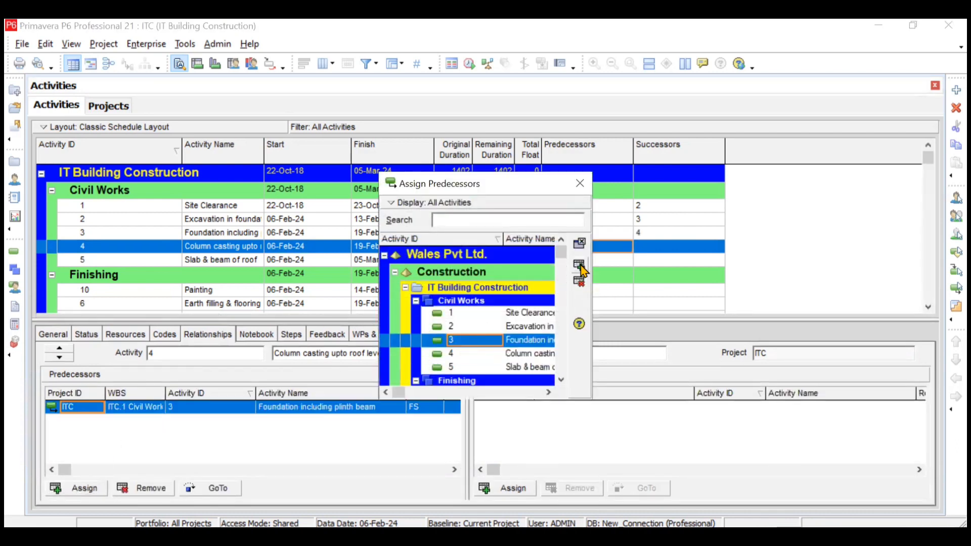
click(580, 184)
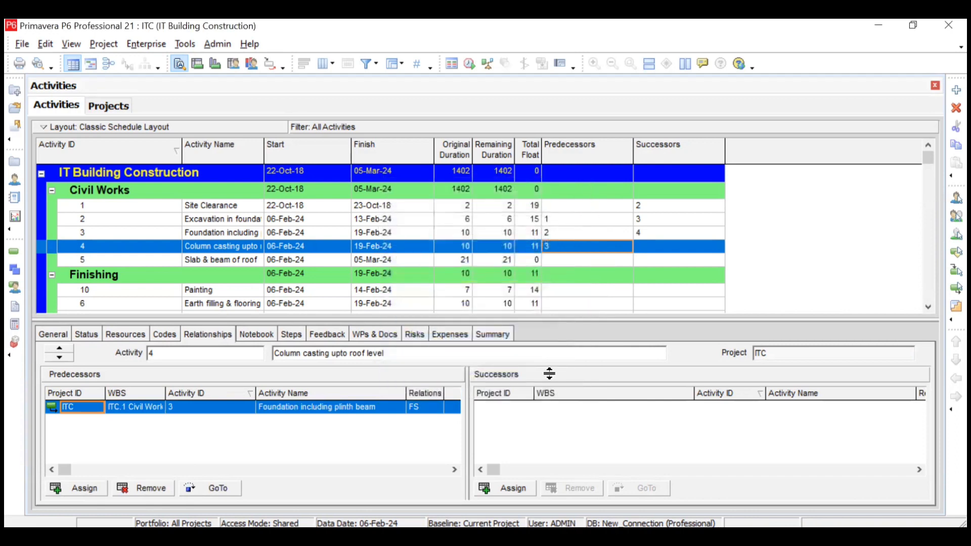
Assign activity 4, Column casting upto roof level, as the predecessor of activity 5, Slab & beam of roof
drag(555, 317, 550, 386)
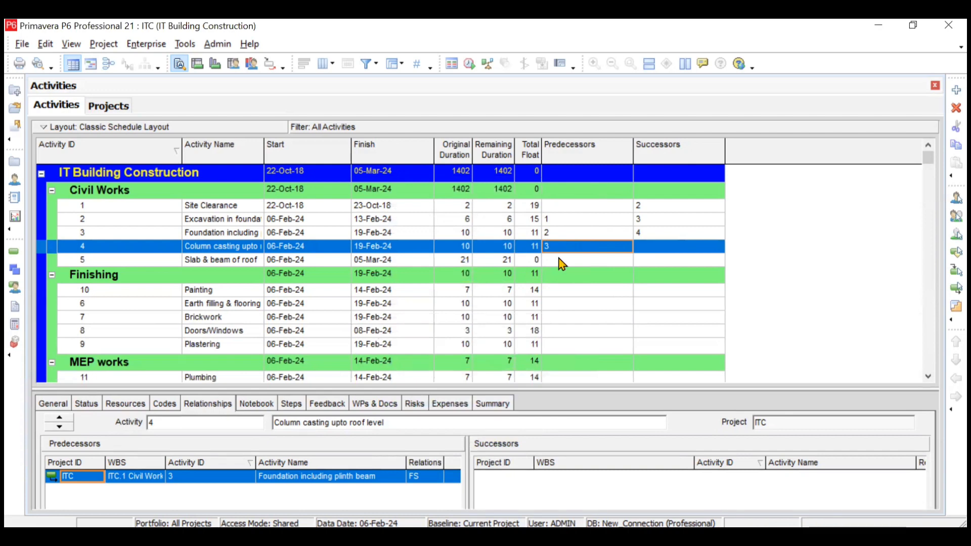
click(560, 259)
click(559, 259)
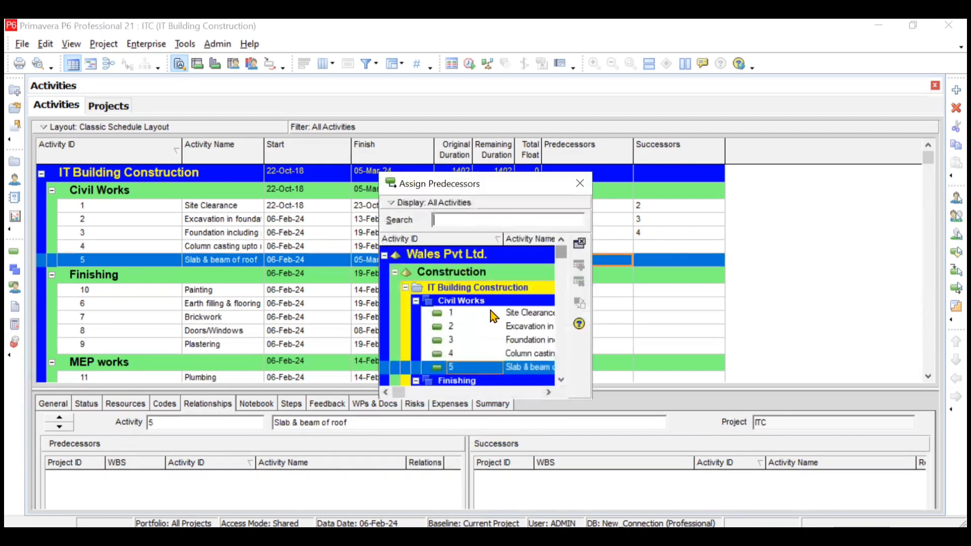
click(466, 353)
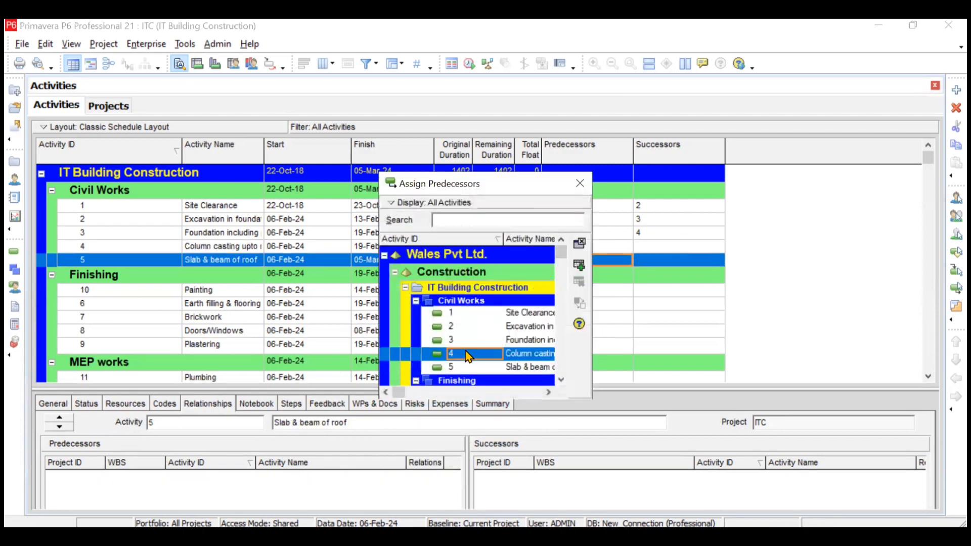
click(578, 265)
click(582, 185)
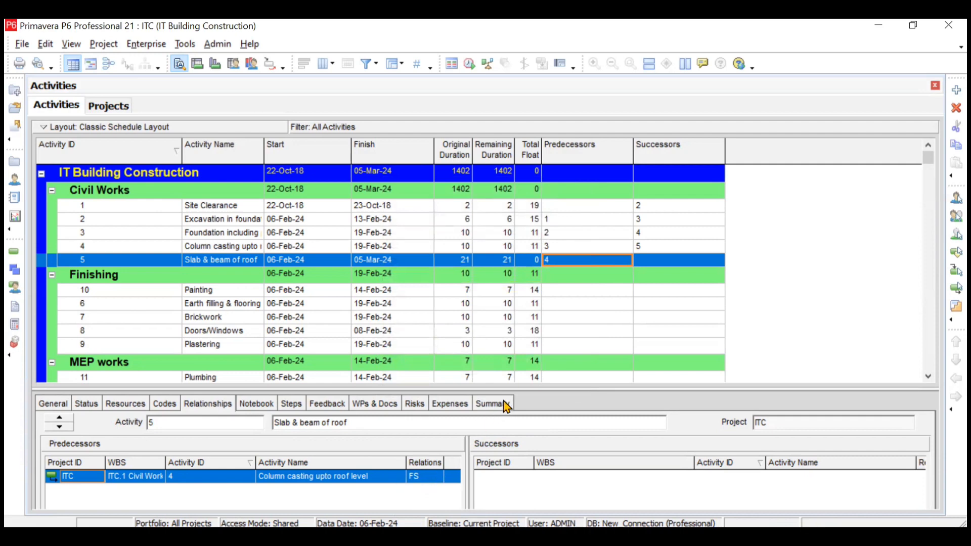
Check the dependency table in PowerPoint and assign activity 5, Slab & beam of roof, as predecessor of activity 6, Earth filling & flooring, in Primavera P6
click(567, 306)
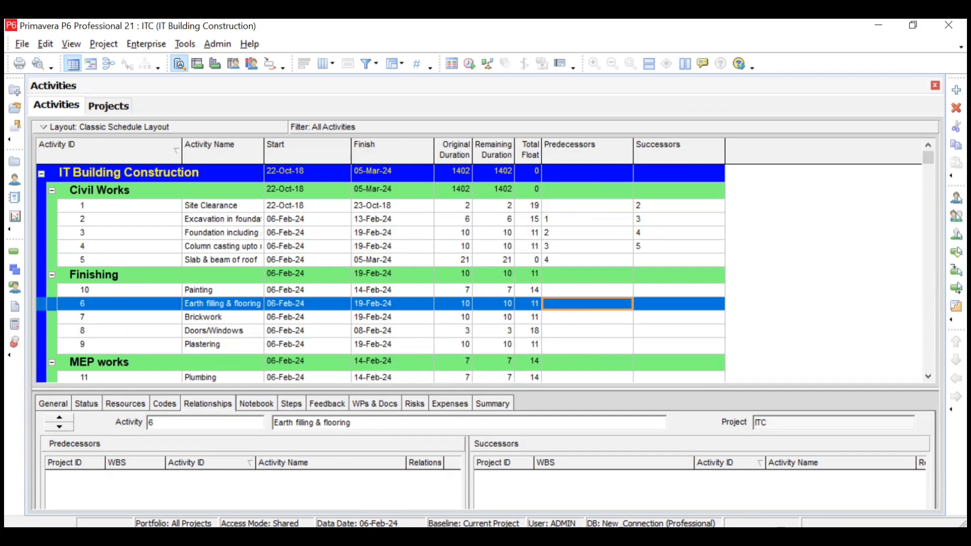
key(alt+Tab)
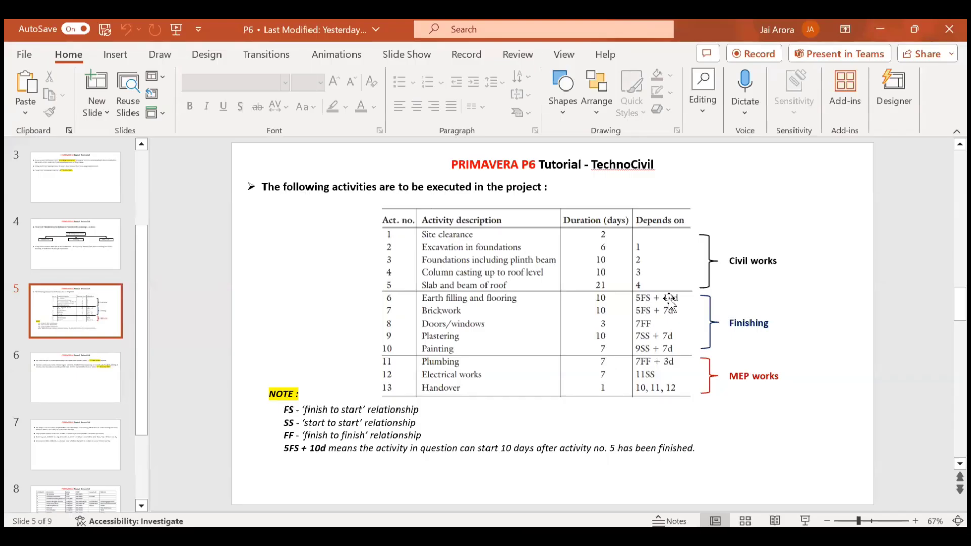
click(877, 29)
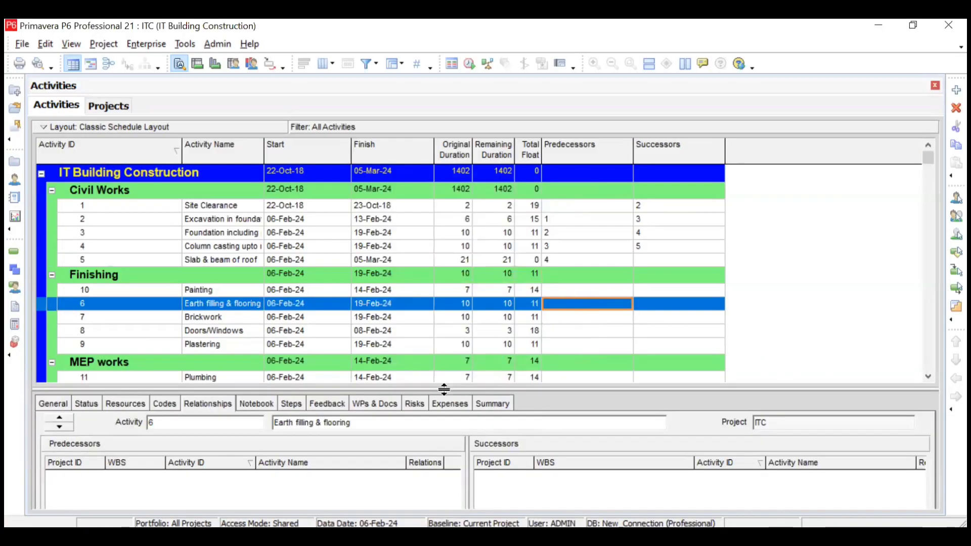
drag(443, 389, 440, 325)
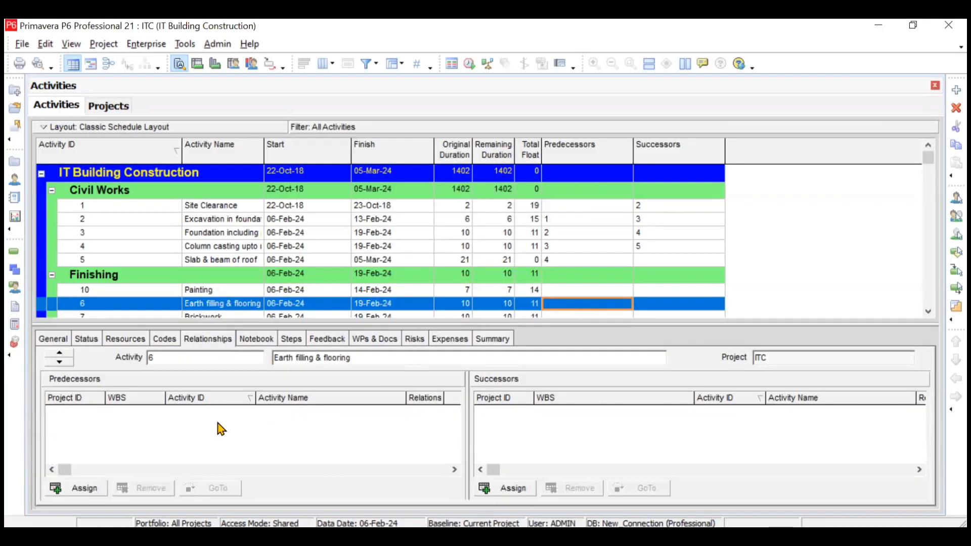
click(92, 492)
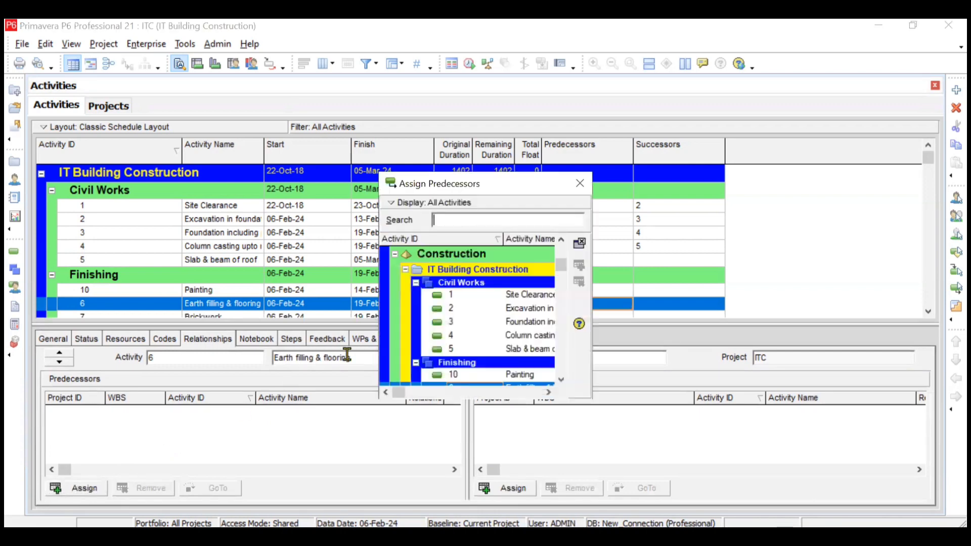
click(476, 354)
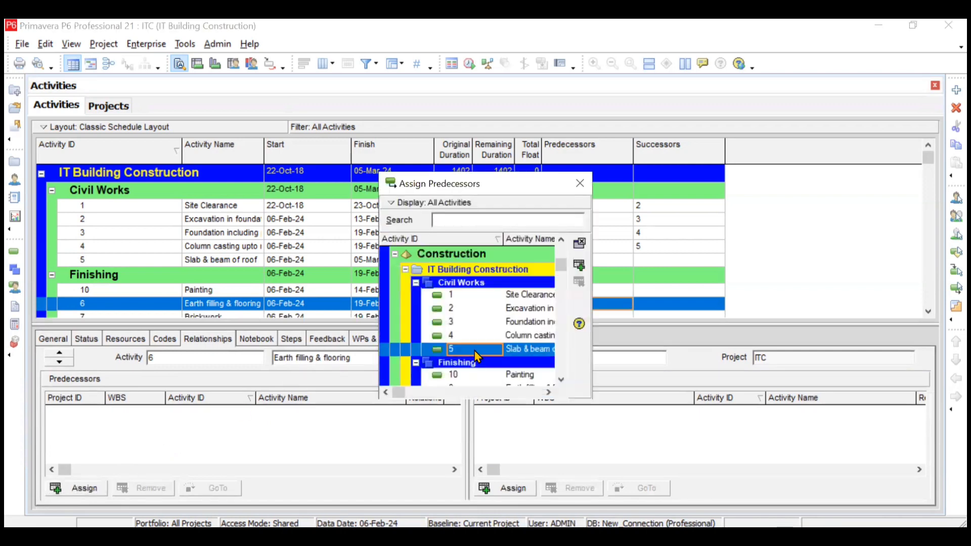
click(579, 264)
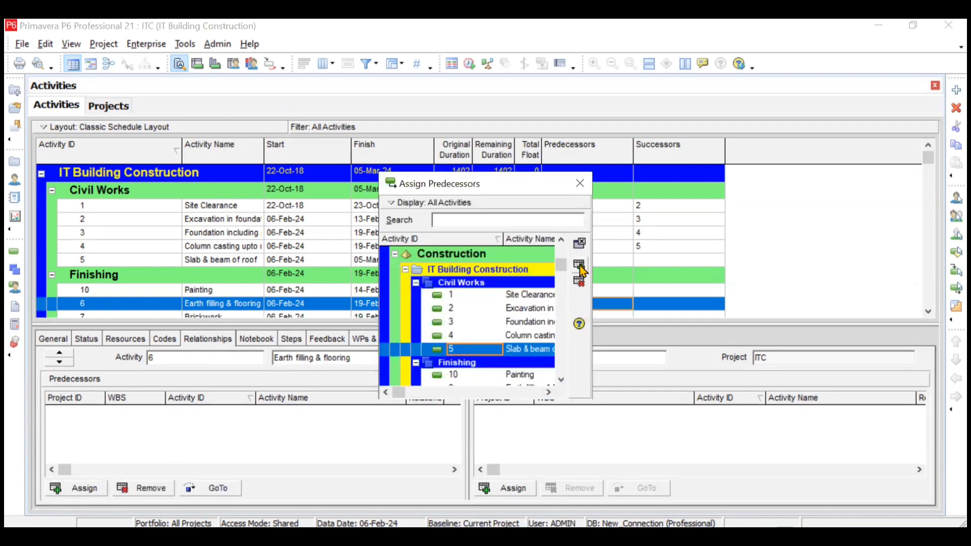
click(579, 183)
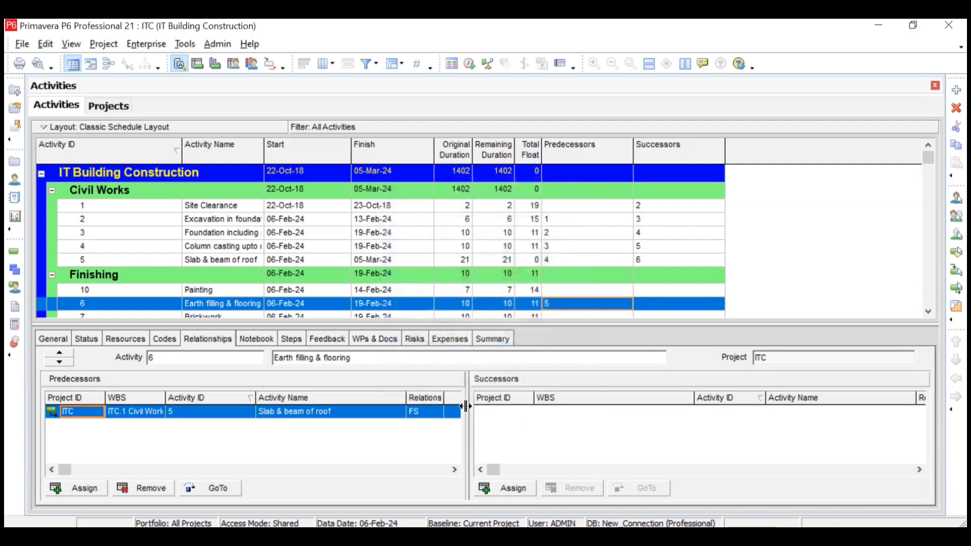
Set the lag of the relationship from Slab & beam of roof to Earth filling & flooring to 10
click(454, 469)
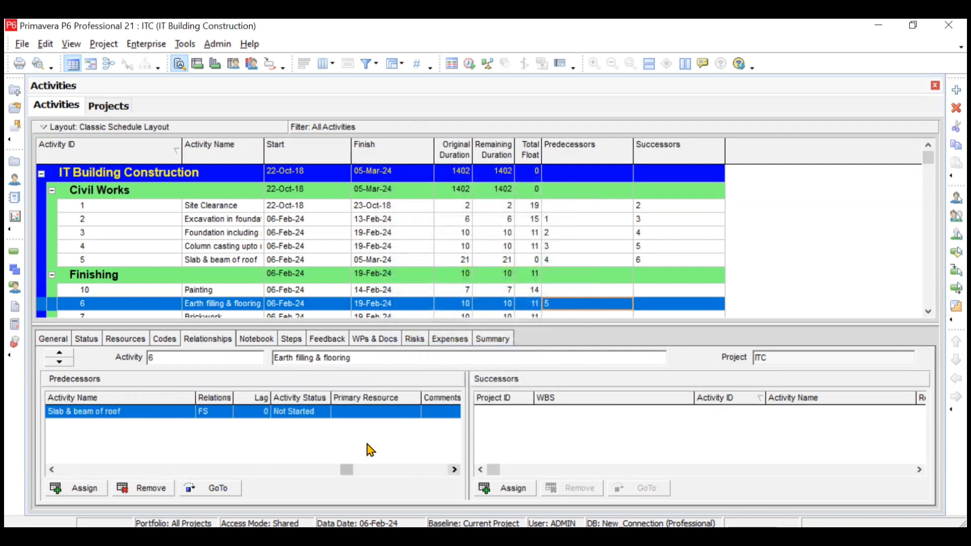
click(262, 412)
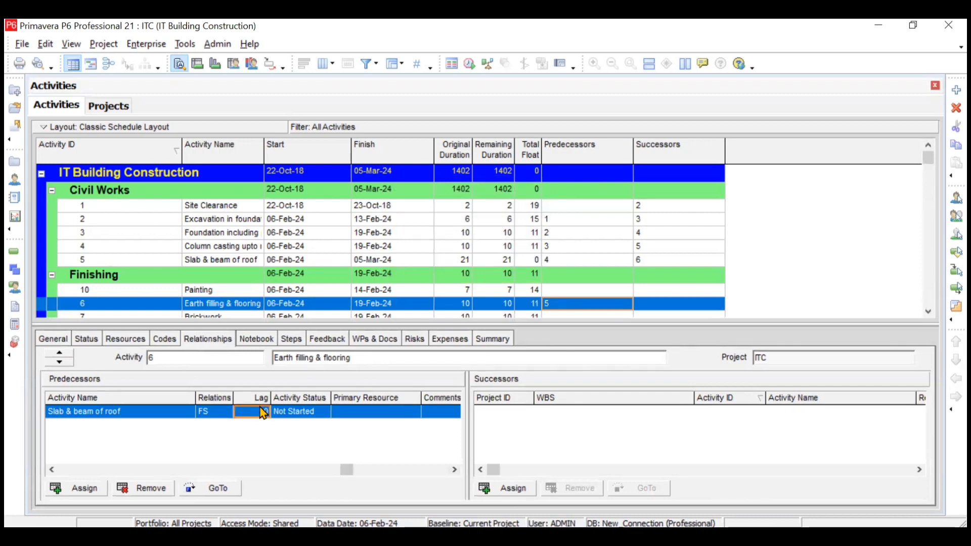
click(262, 411)
text(1)
key(Return)
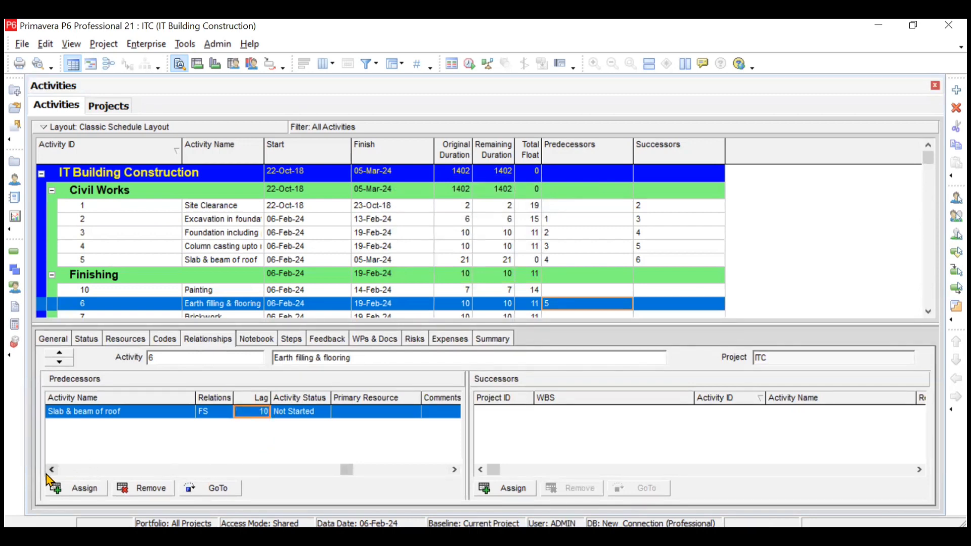
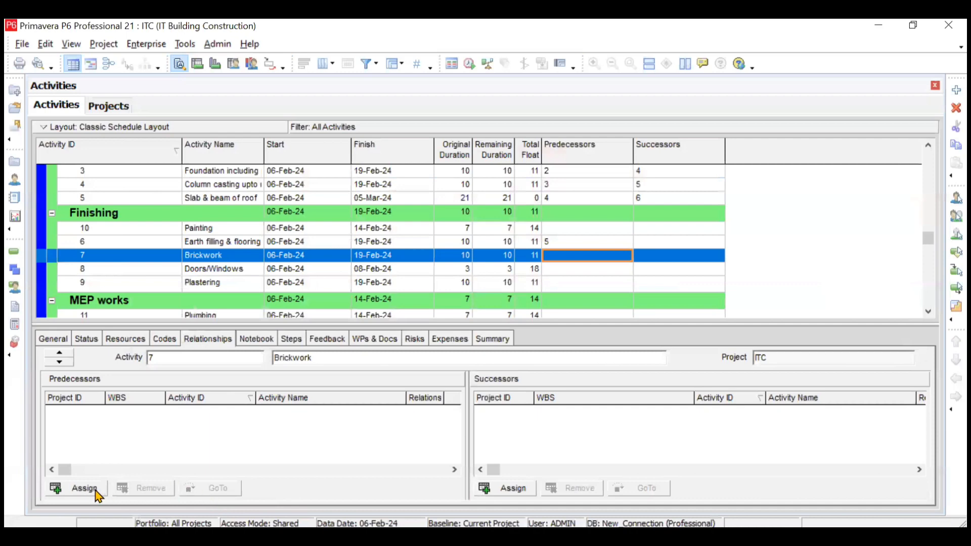
Assign activity 5, Slab & beam of roof, as the predecessor of activity 7, Brickwork
click(81, 488)
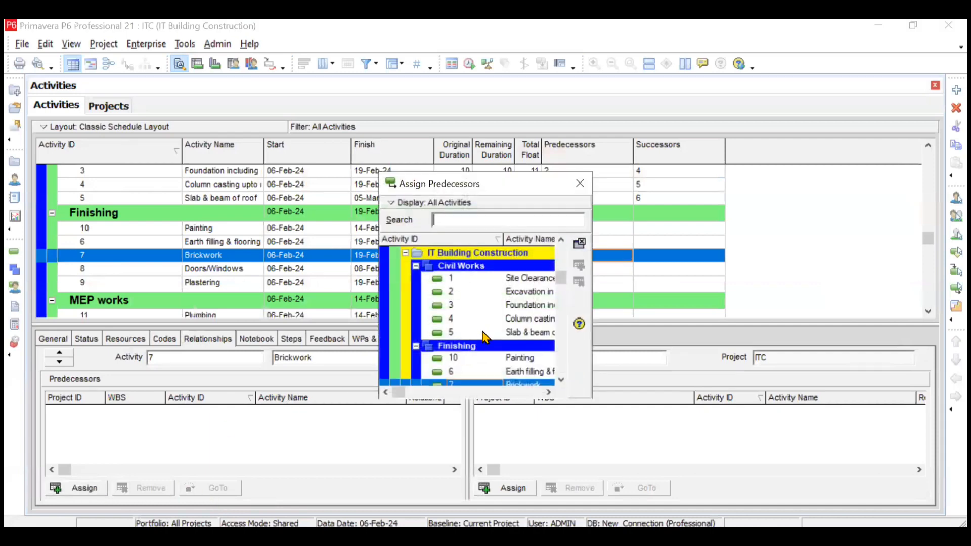
click(497, 333)
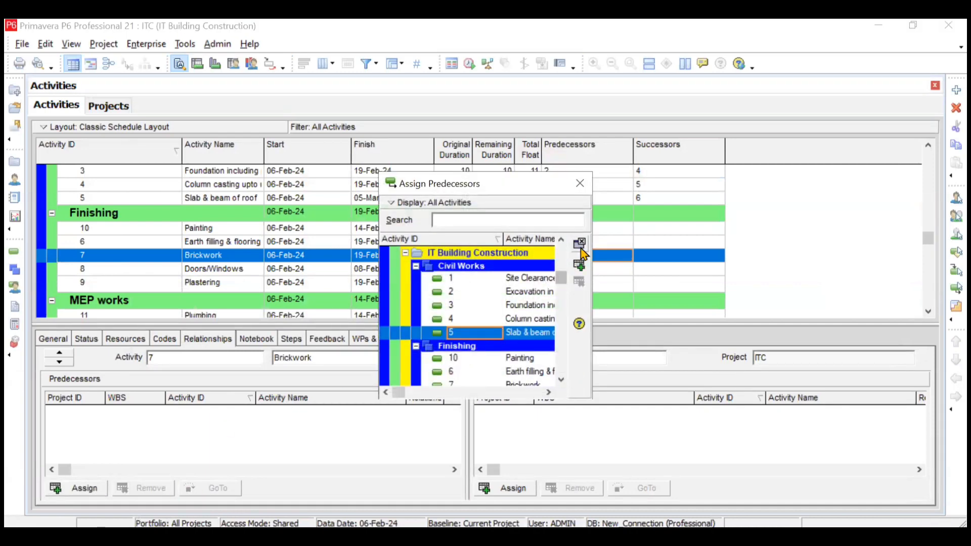
click(579, 264)
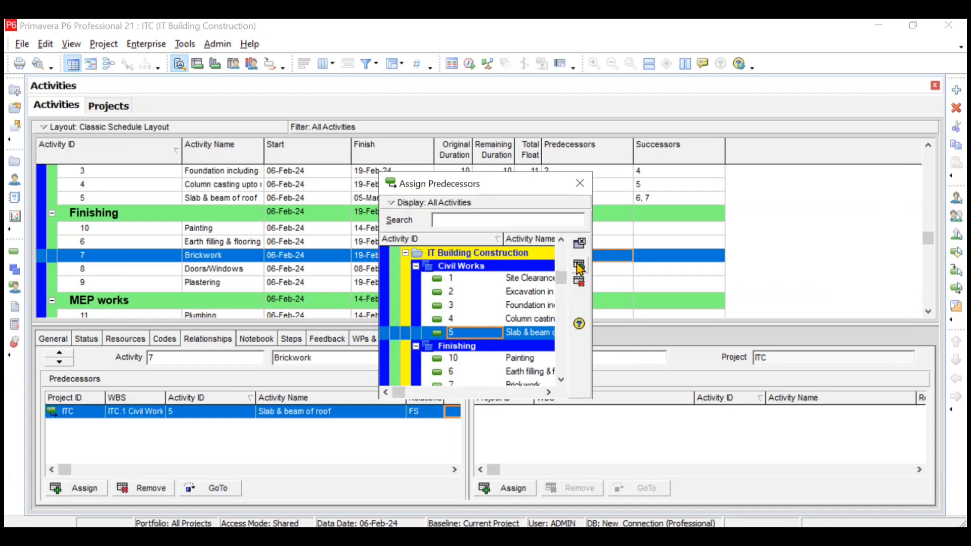
click(581, 184)
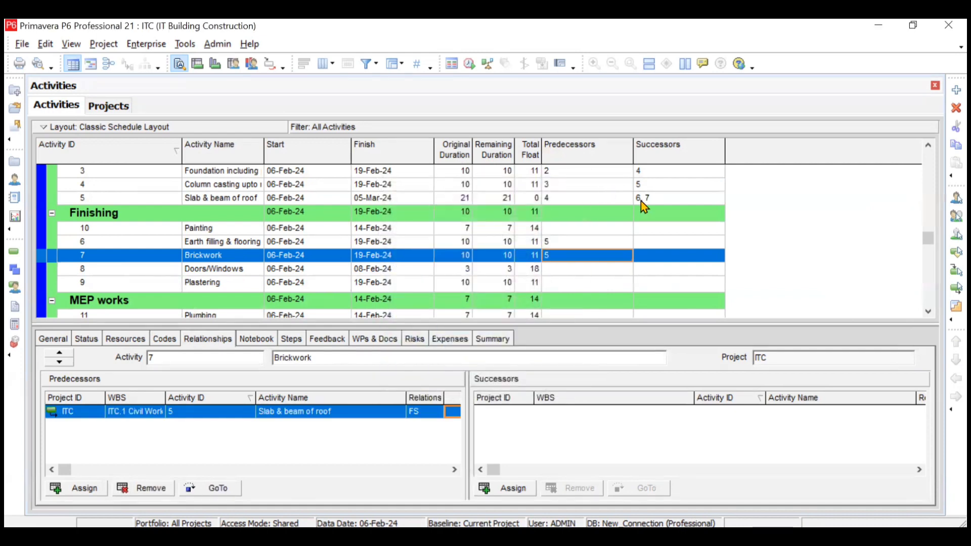
Set the lag of Brickwork's relationship with its predecessor, Slab & beam of roof, to 7
click(454, 469)
click(454, 469)
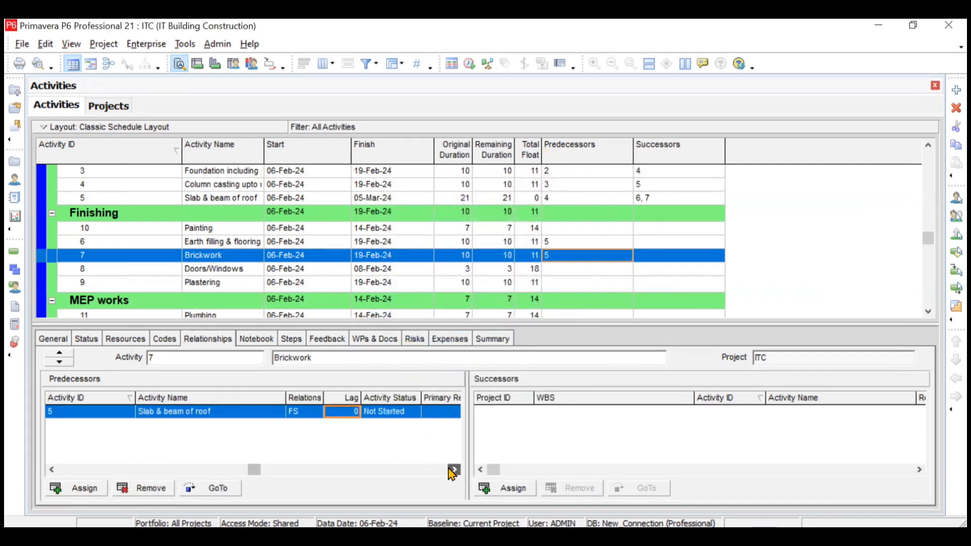
click(351, 411)
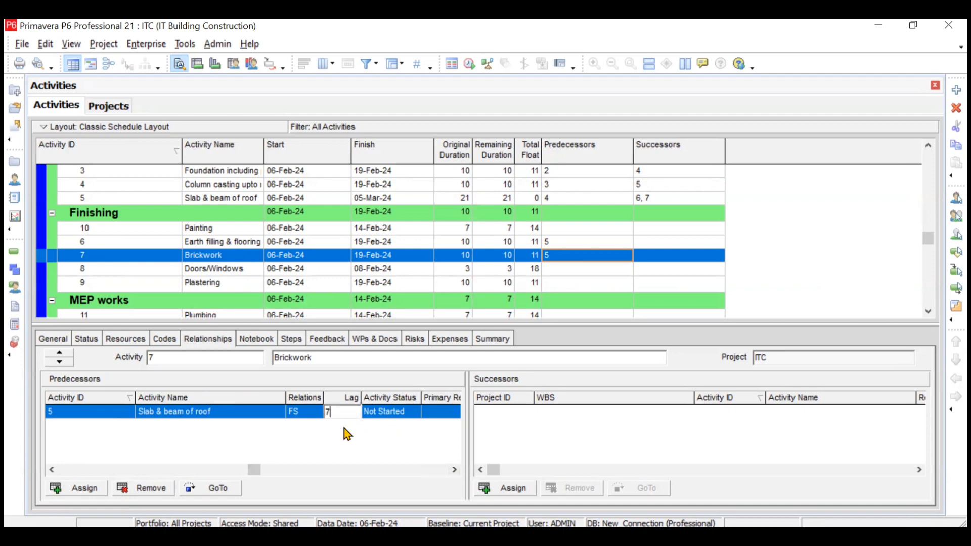
key(Return)
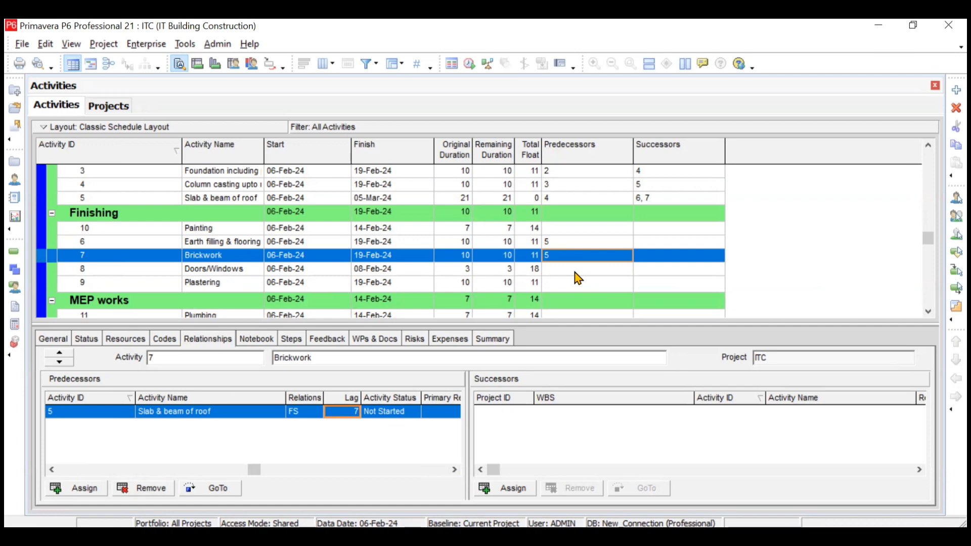
Assign activity 7, Brickwork, as the predecessor of activity 8, Doors/Windows
click(575, 273)
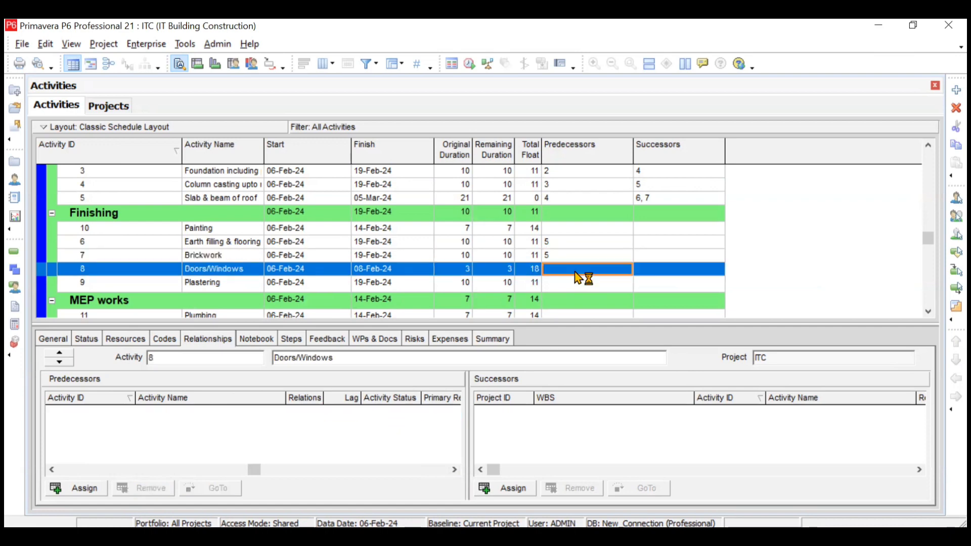
click(65, 490)
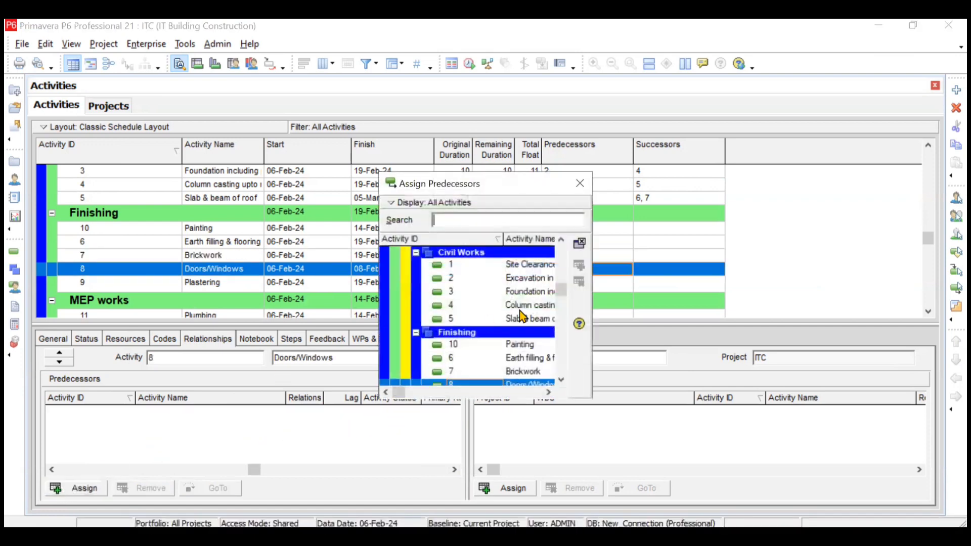
click(526, 359)
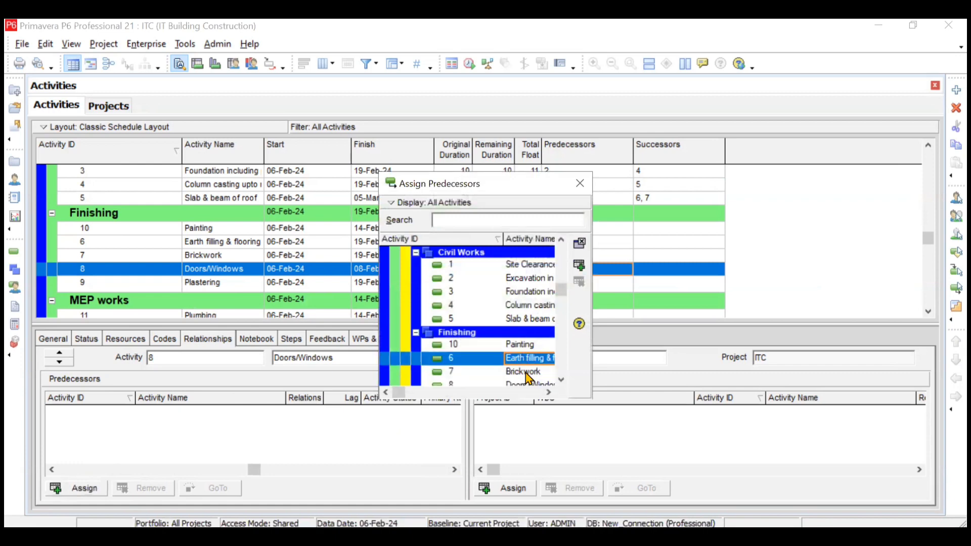
click(526, 374)
click(579, 264)
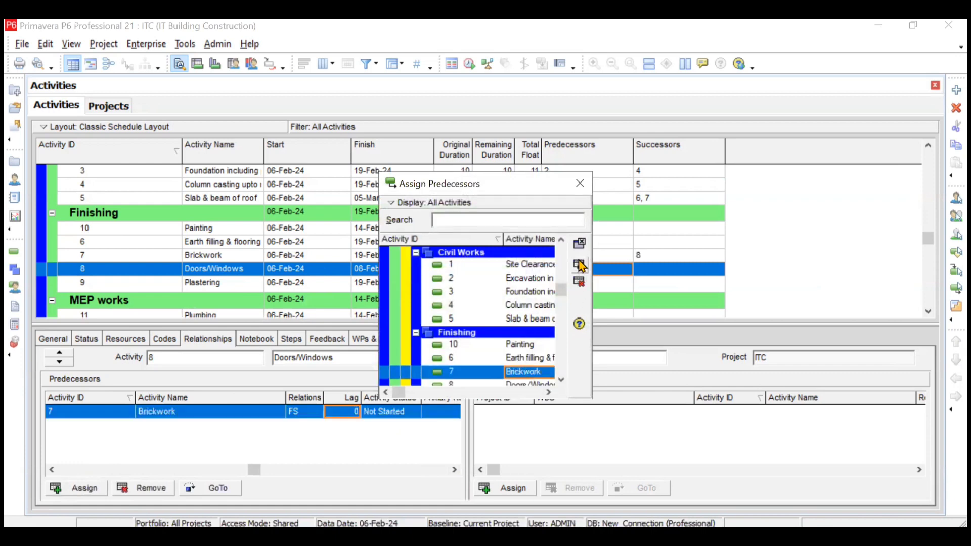
click(580, 183)
Change the relationship type between Doors/Windows and its predecessor Brickwork to FF
click(314, 413)
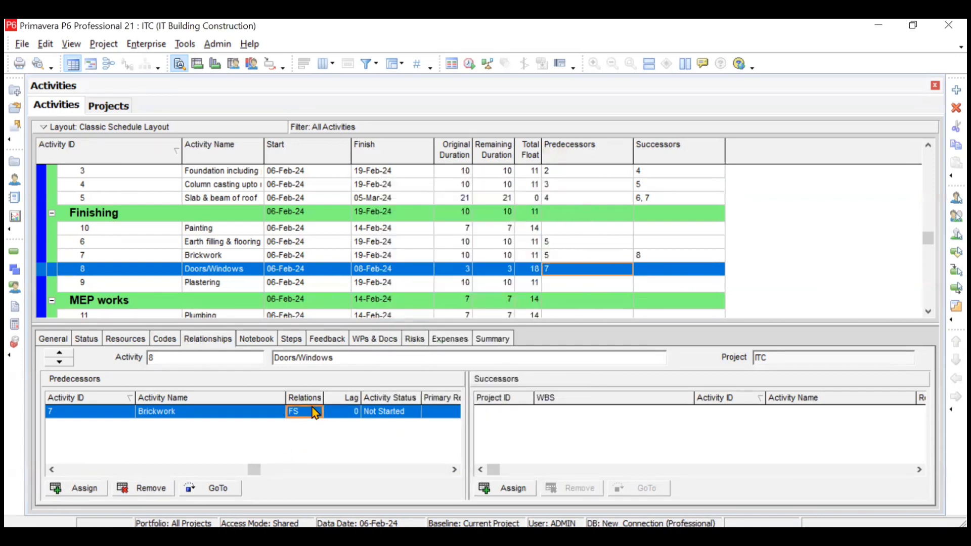
click(317, 413)
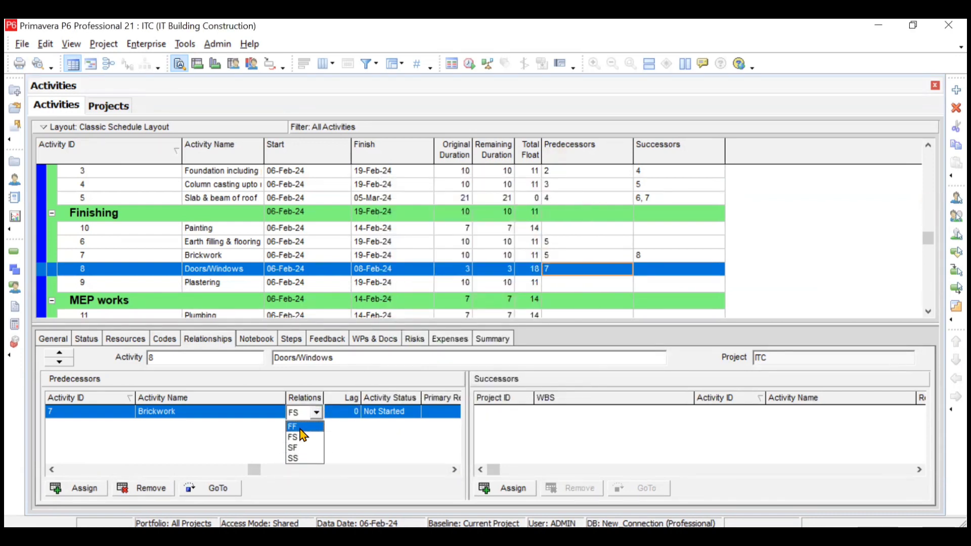
click(298, 427)
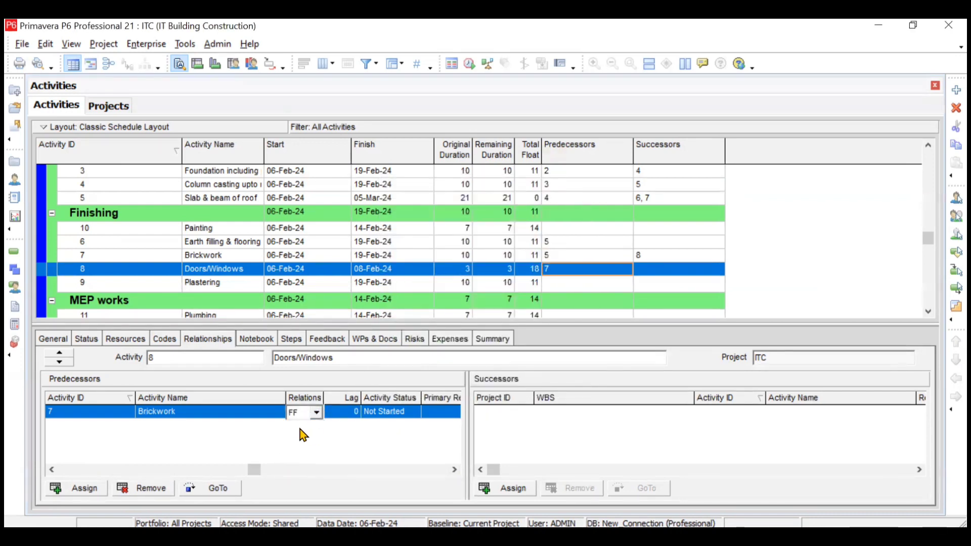
Assign activity 7, Brickwork, as the predecessor of activity 9, Plastering
click(591, 287)
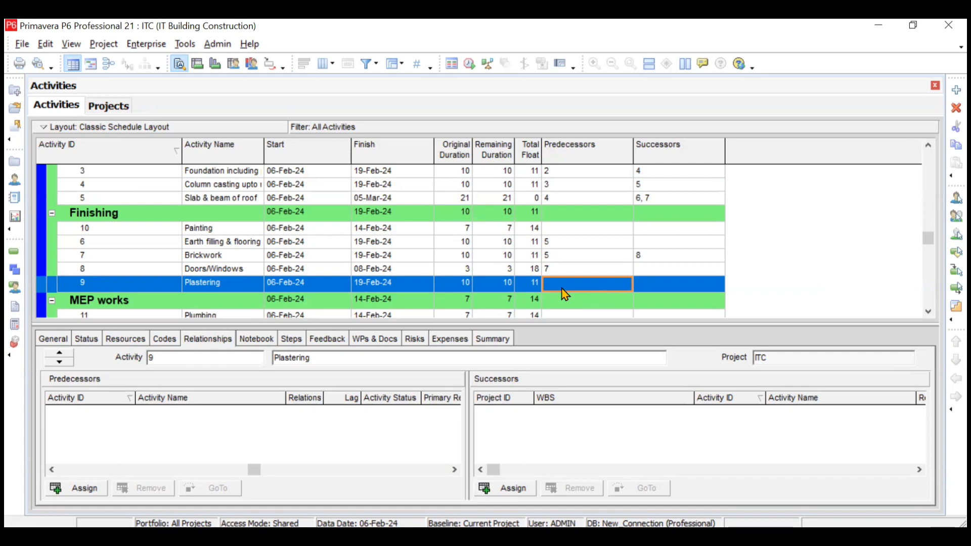
click(83, 488)
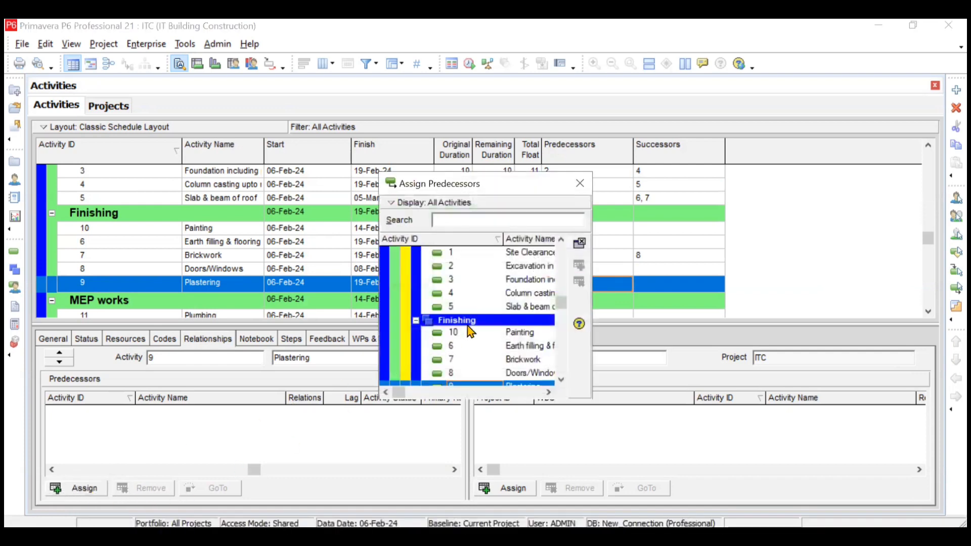
click(473, 360)
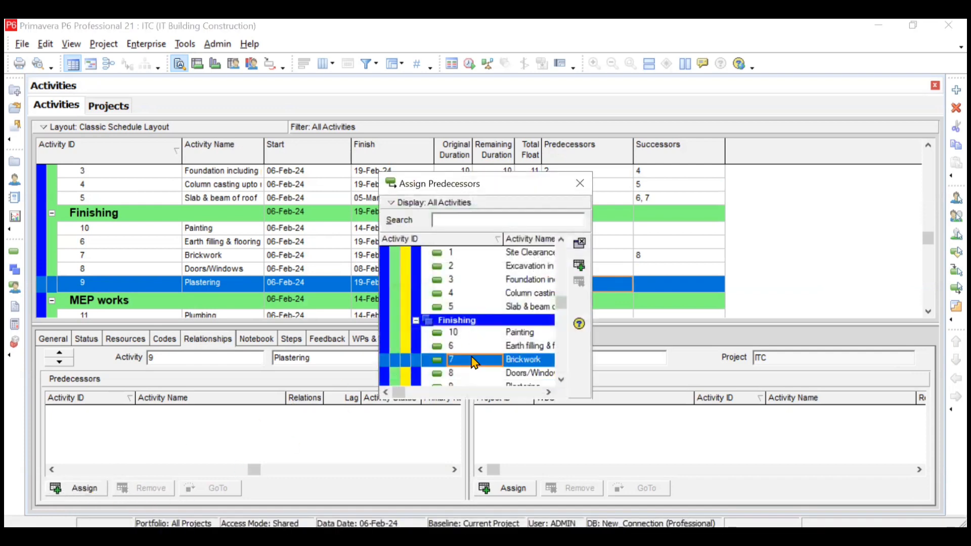
click(580, 268)
click(580, 183)
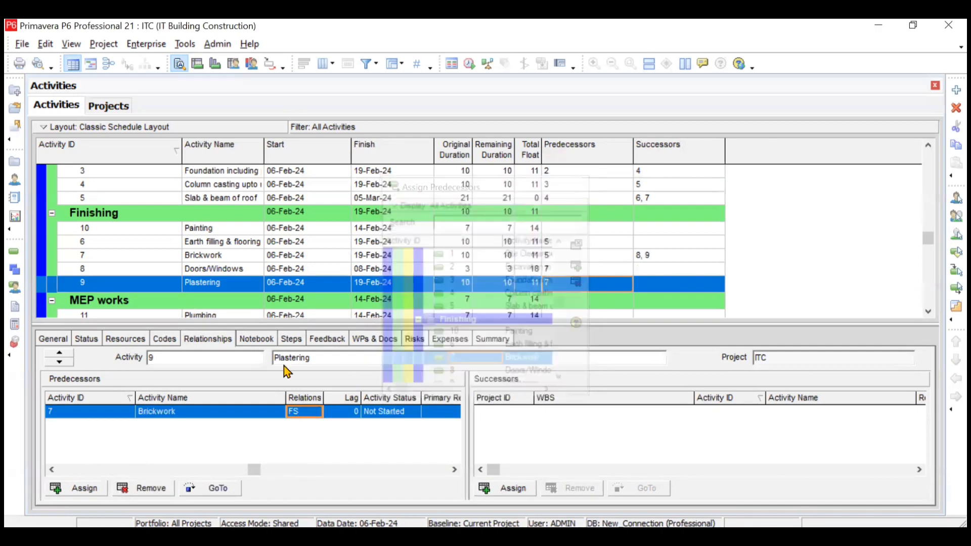
Change the relationship between Plastering and its predecessor Brickwork to SS with a lag of 7
click(301, 421)
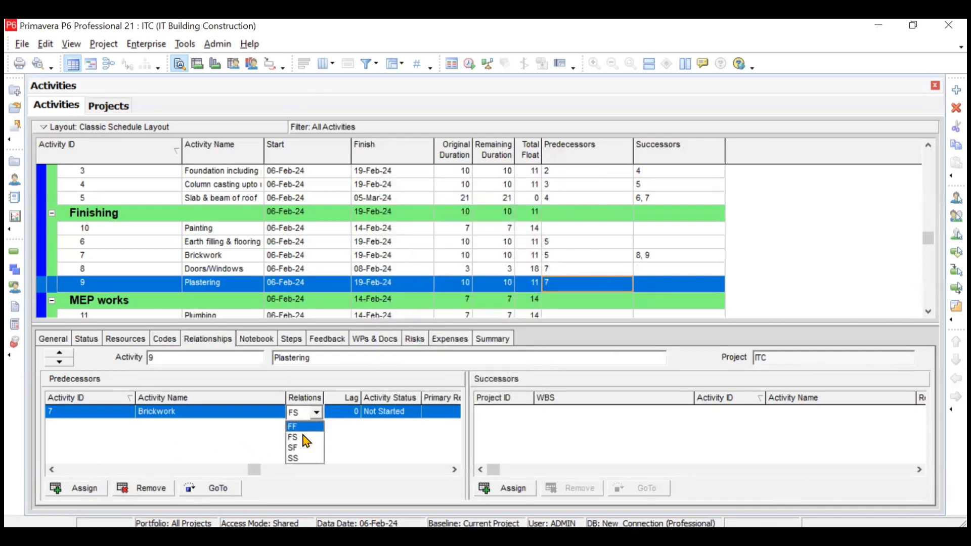
click(307, 458)
click(316, 419)
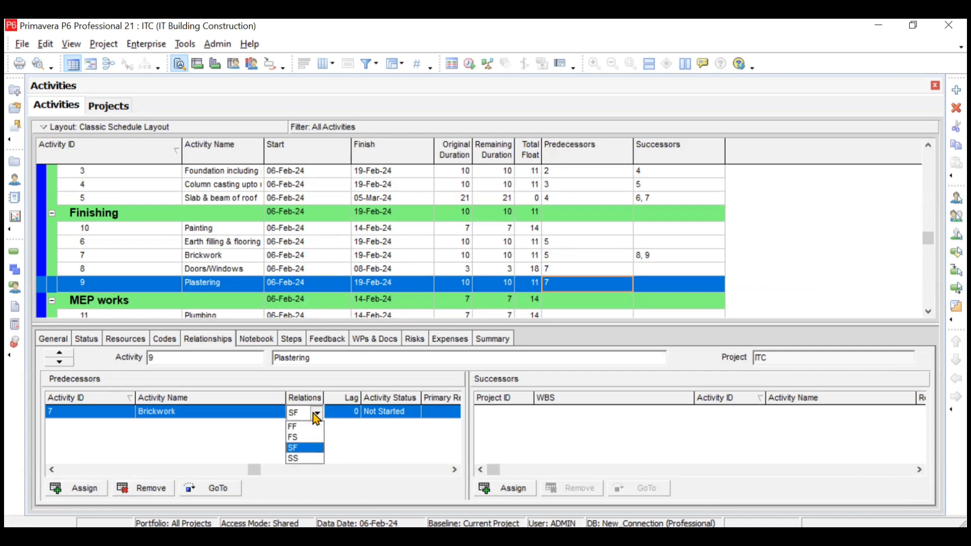
click(308, 459)
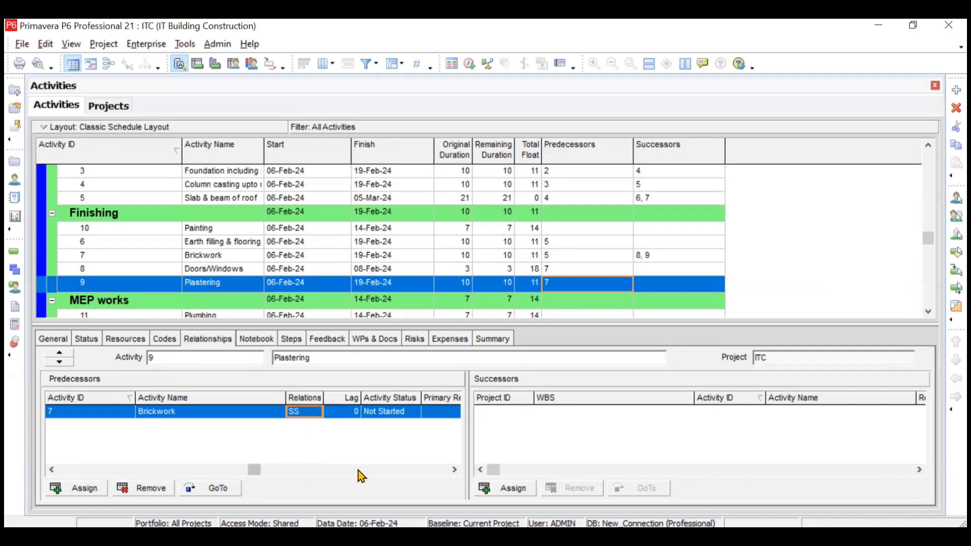
click(454, 470)
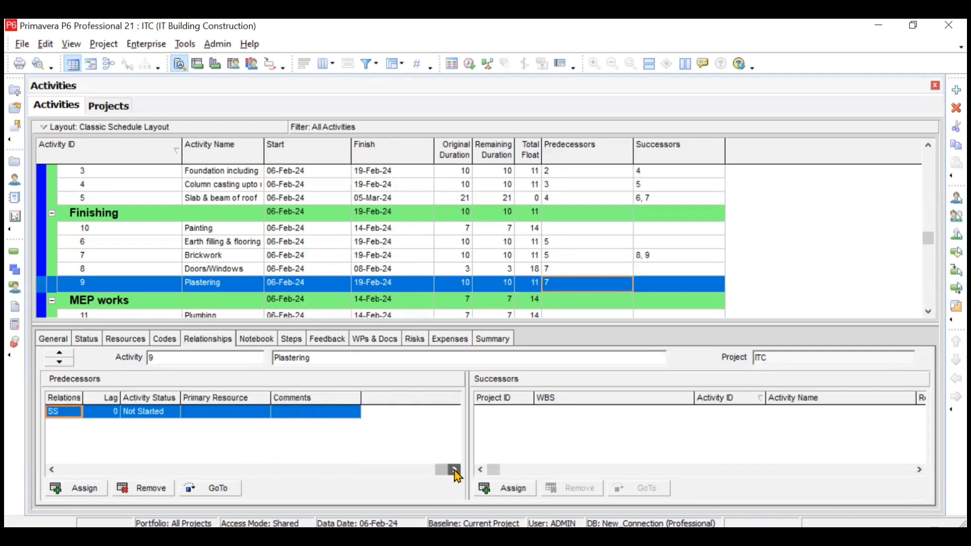
click(118, 418)
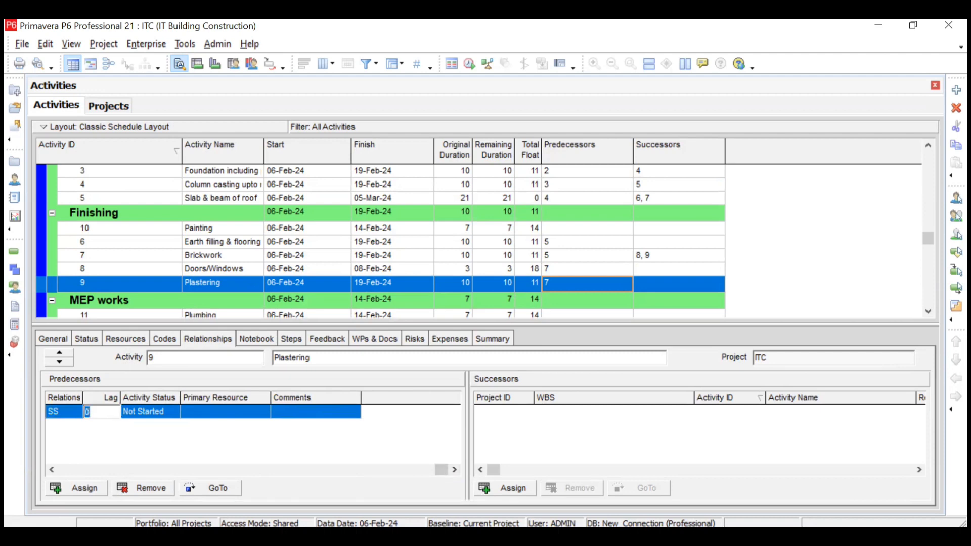
click(123, 444)
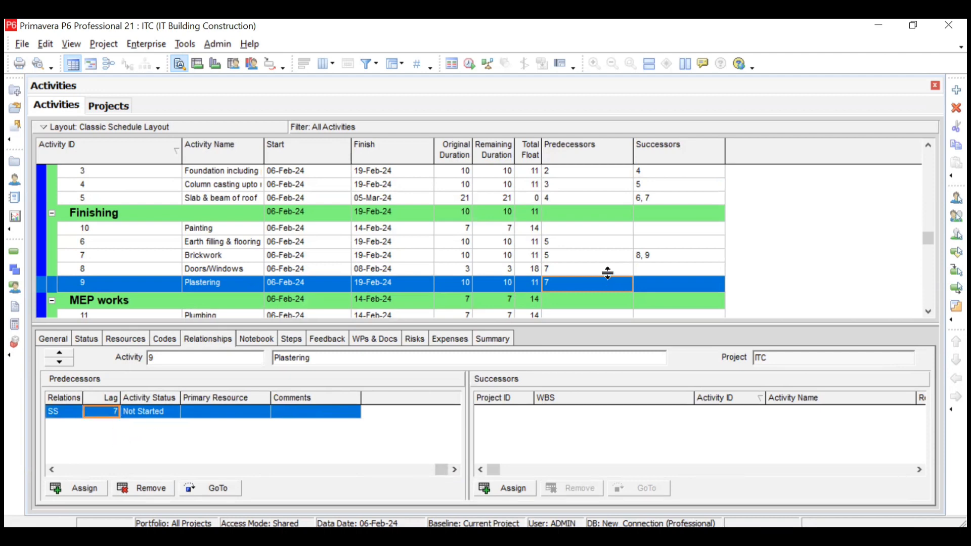
Assign activity 9, Plastering, as the predecessor of activity 10, Painting
click(568, 229)
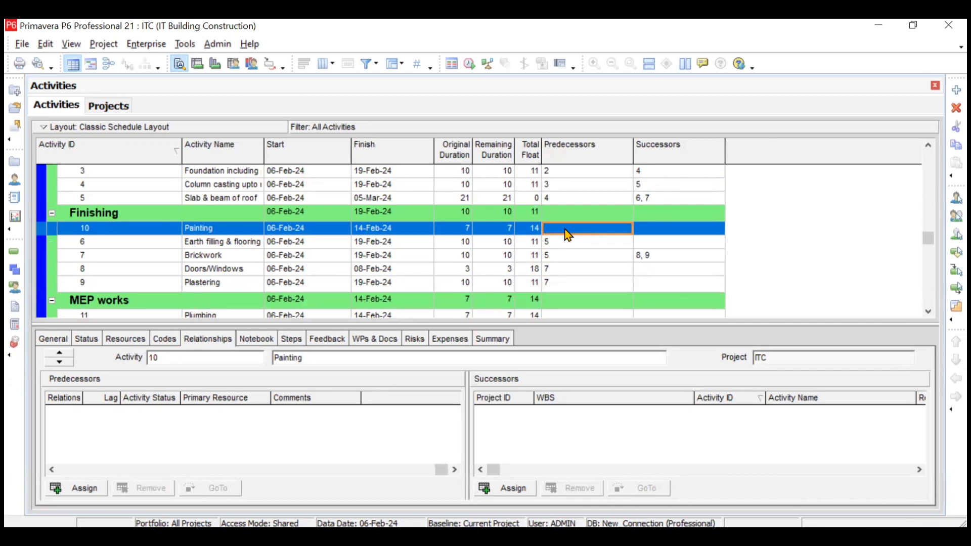
click(91, 493)
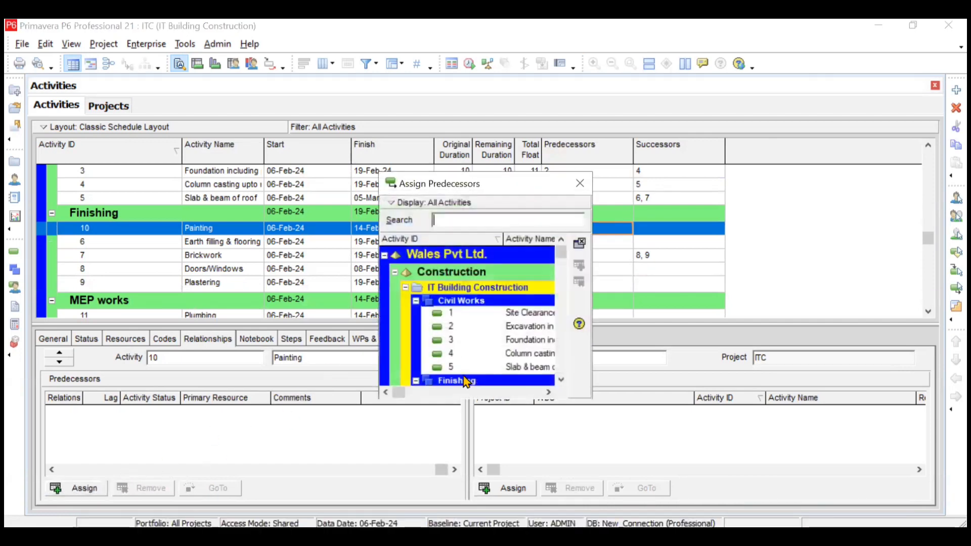
click(561, 379)
click(561, 379)
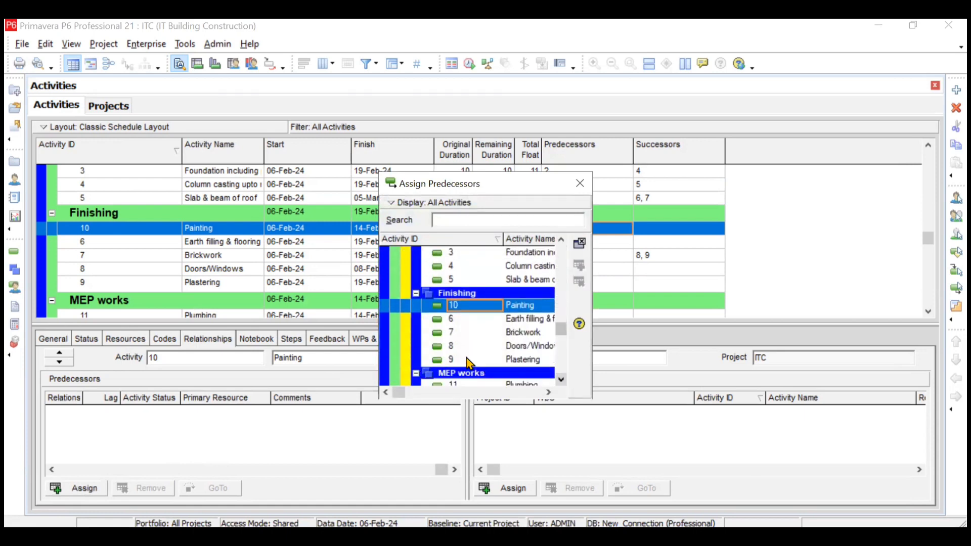
click(473, 360)
click(579, 266)
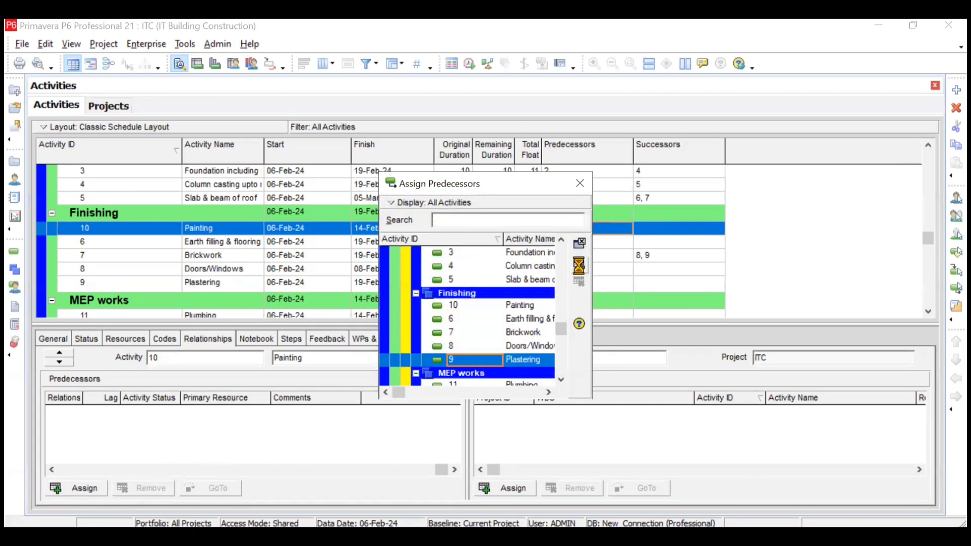
click(580, 183)
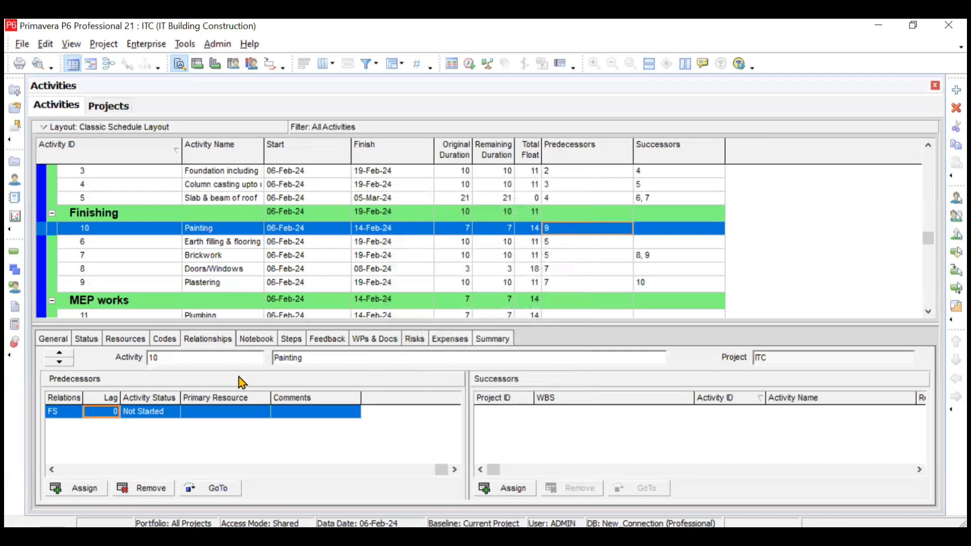
Change the relationship between Painting and its predecessor Plastering to SS with a lag of 7
click(75, 417)
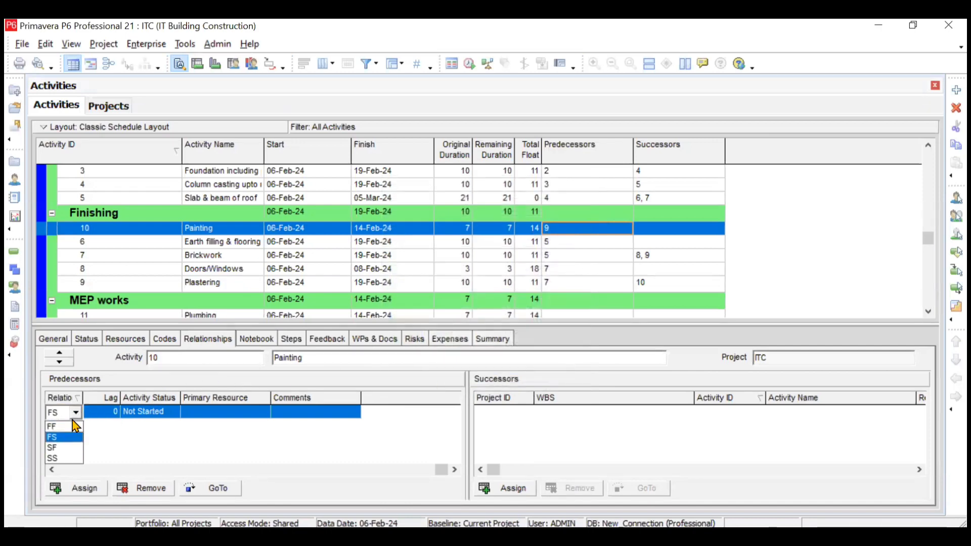
click(75, 460)
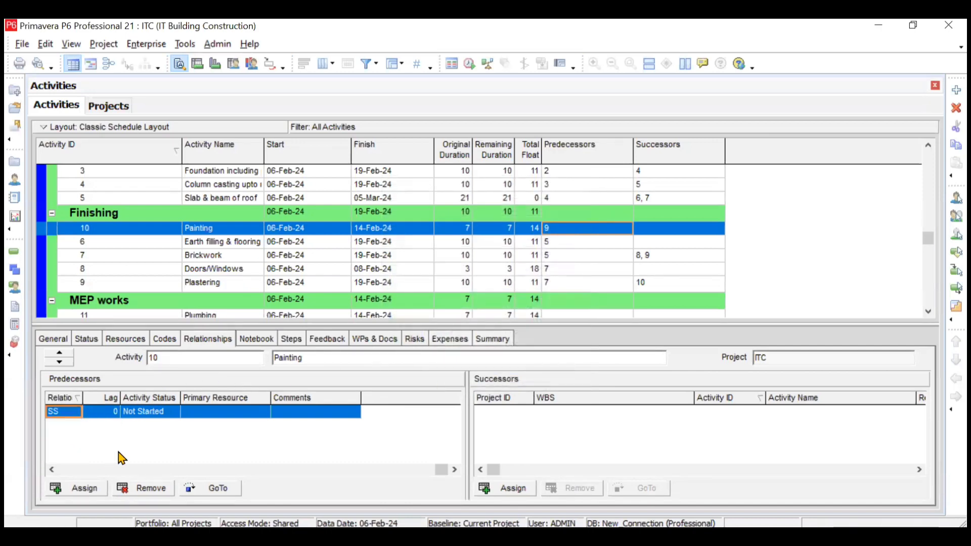
click(113, 412)
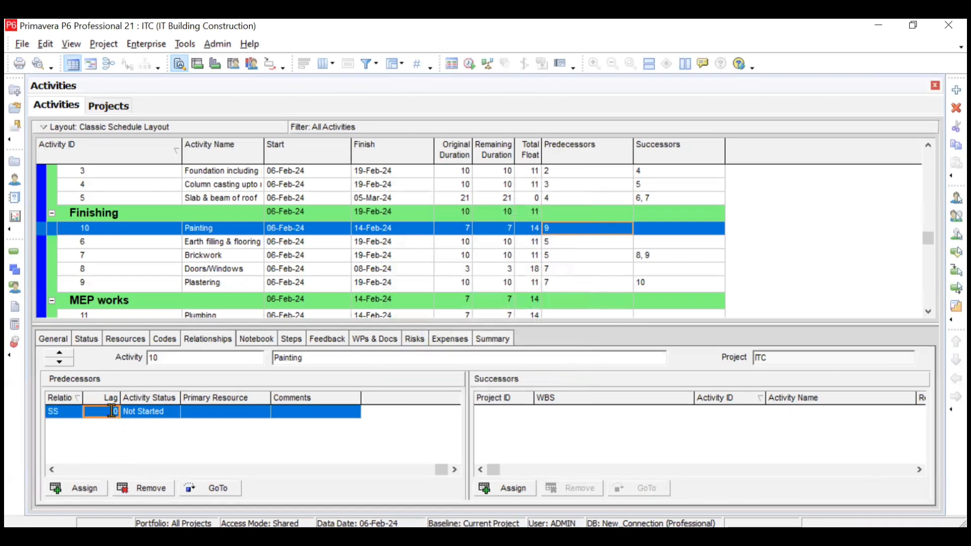
text(7)
click(132, 434)
Assign activity 7, Brickwork, as the predecessor of activity 11, Plumbing, under MEP works
click(929, 311)
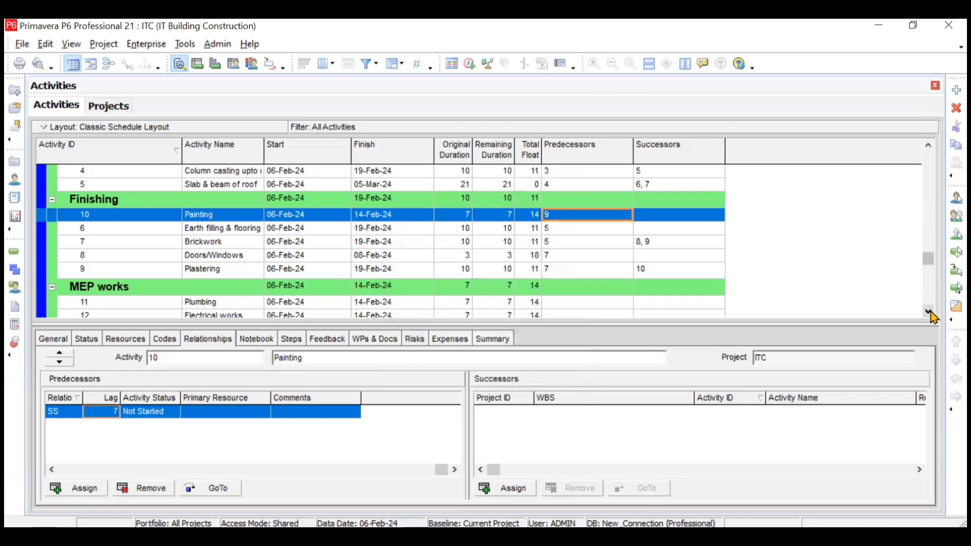
click(929, 311)
click(928, 312)
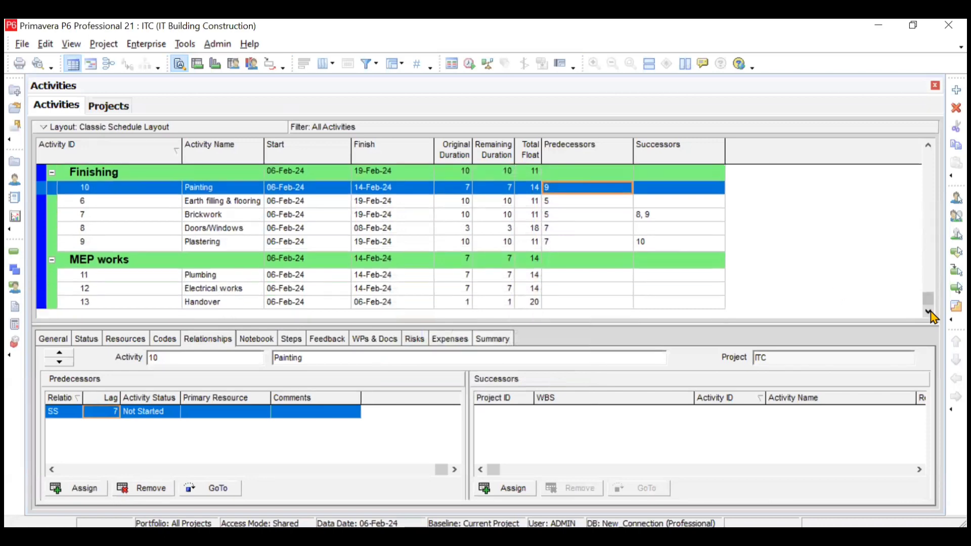
click(572, 278)
click(90, 490)
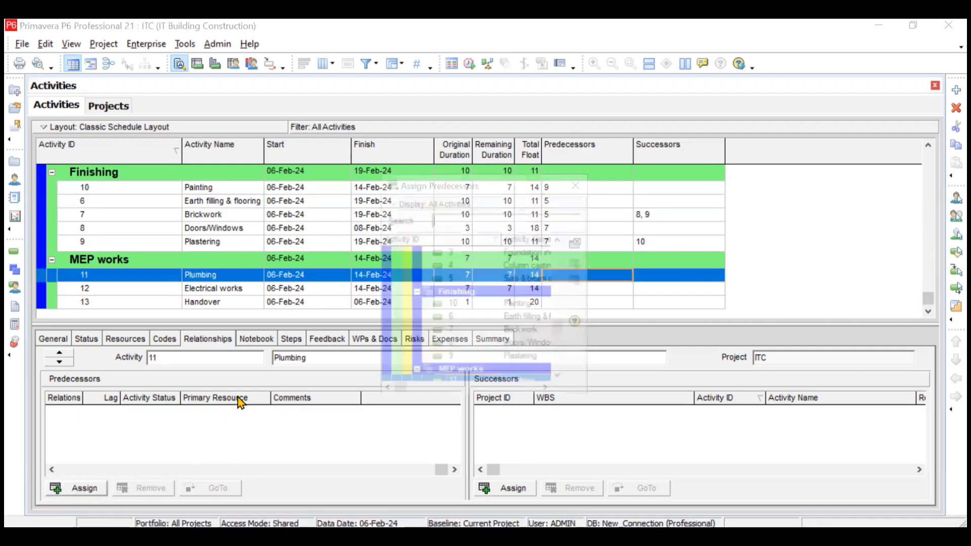
click(468, 333)
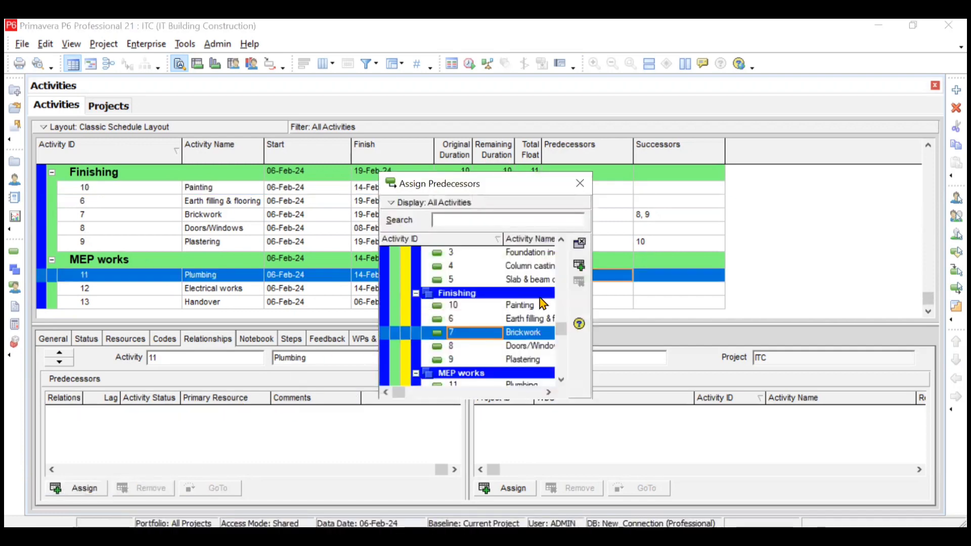
click(579, 265)
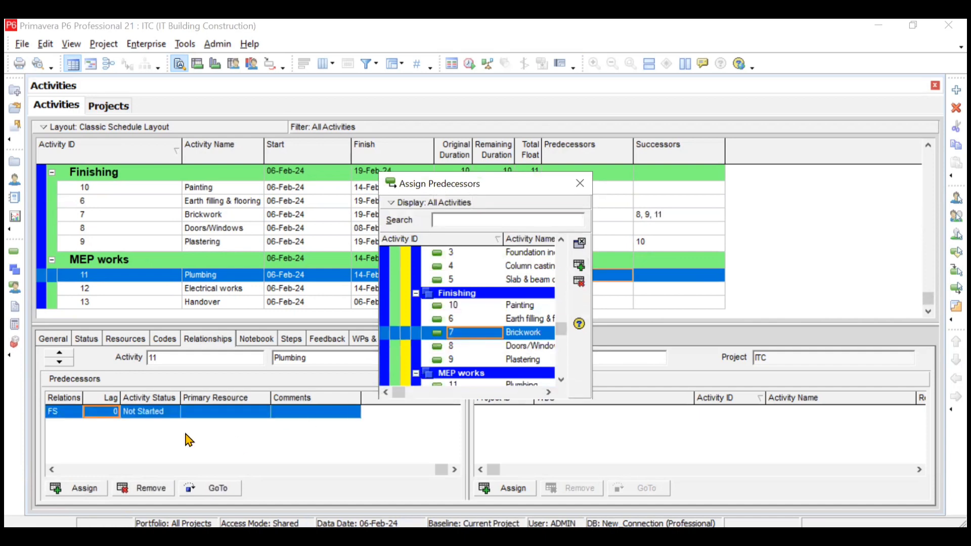
click(579, 183)
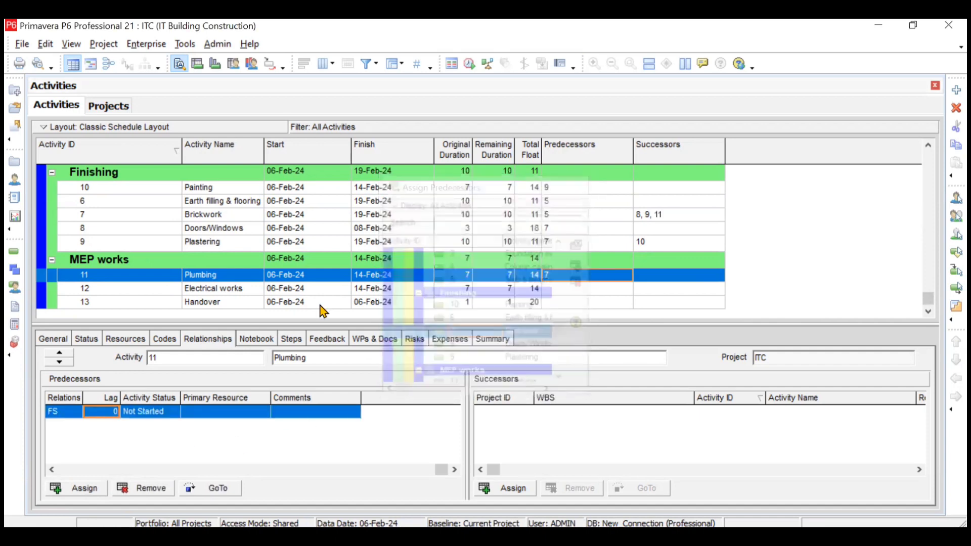
Change the relationship between Plumbing and its predecessor Brickwork to FF with a lag of 3
click(60, 420)
click(75, 412)
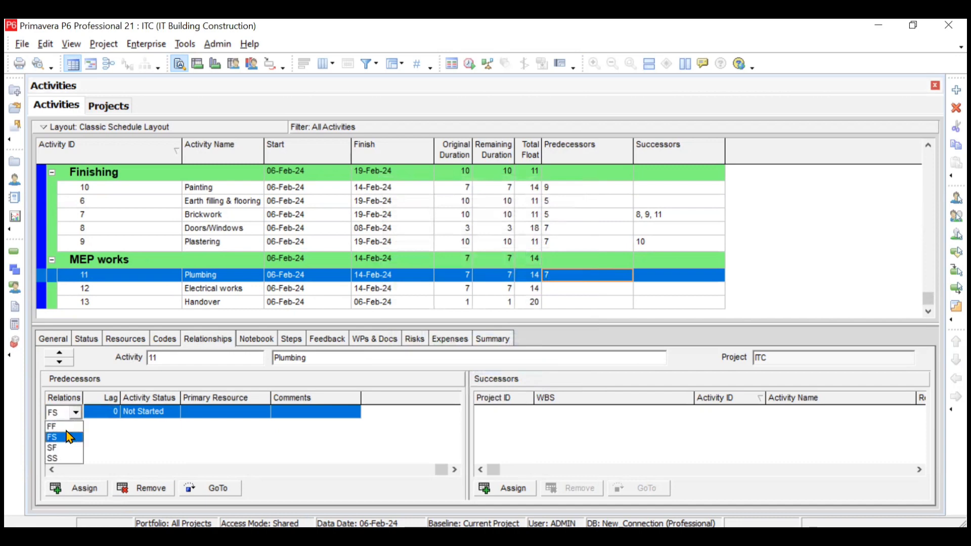
click(68, 428)
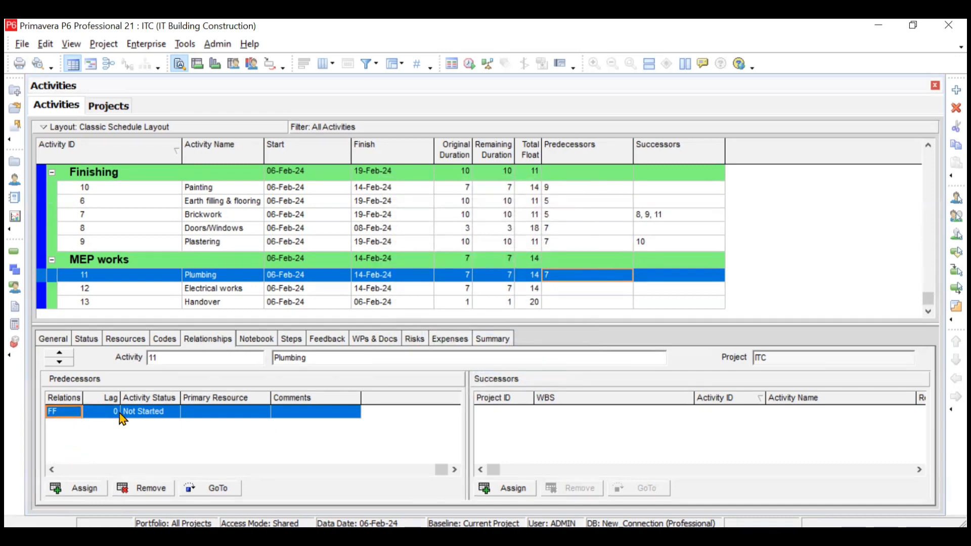
click(115, 418)
click(108, 411)
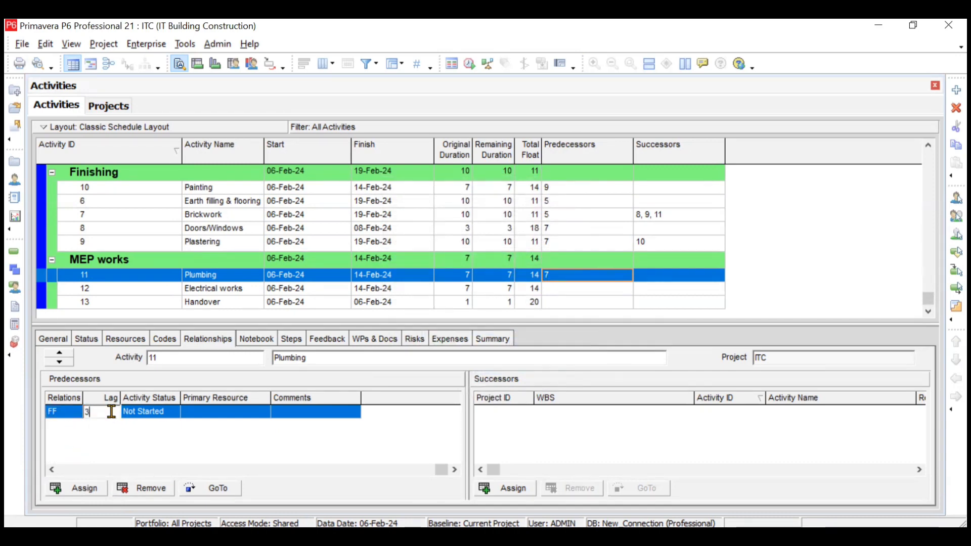
key(BackSpace)
text(3)
key(Return)
Assign activity 11, Plumbing, as the predecessor of activity 12, Electrical works
click(561, 290)
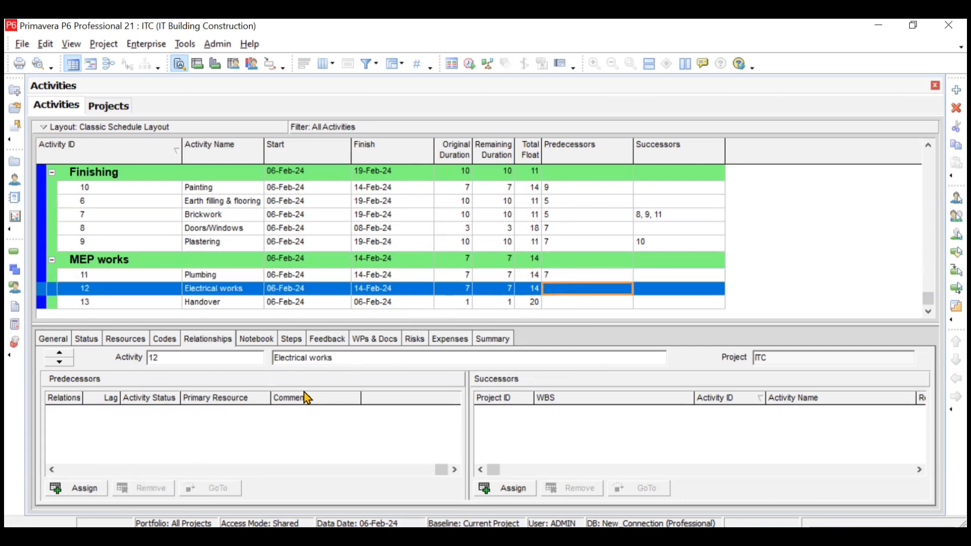
click(83, 488)
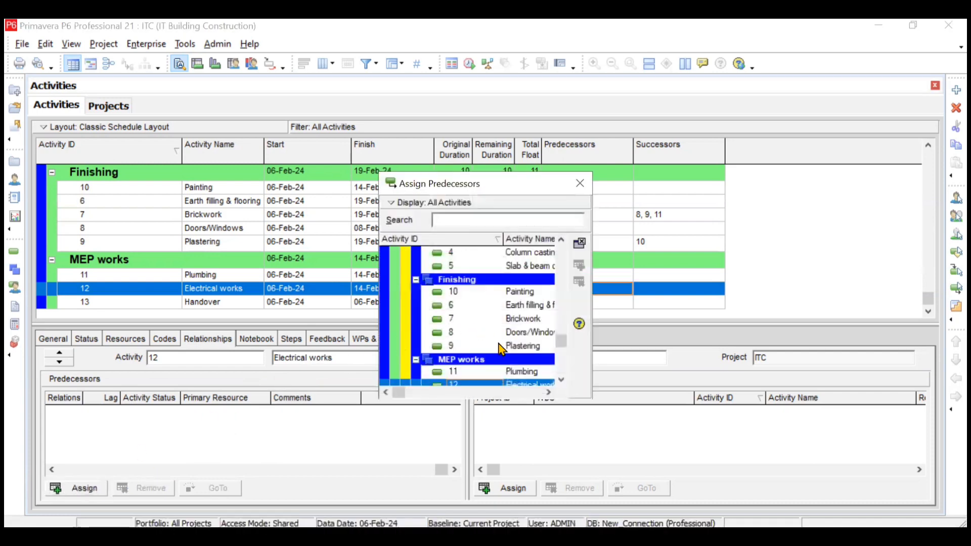
click(513, 371)
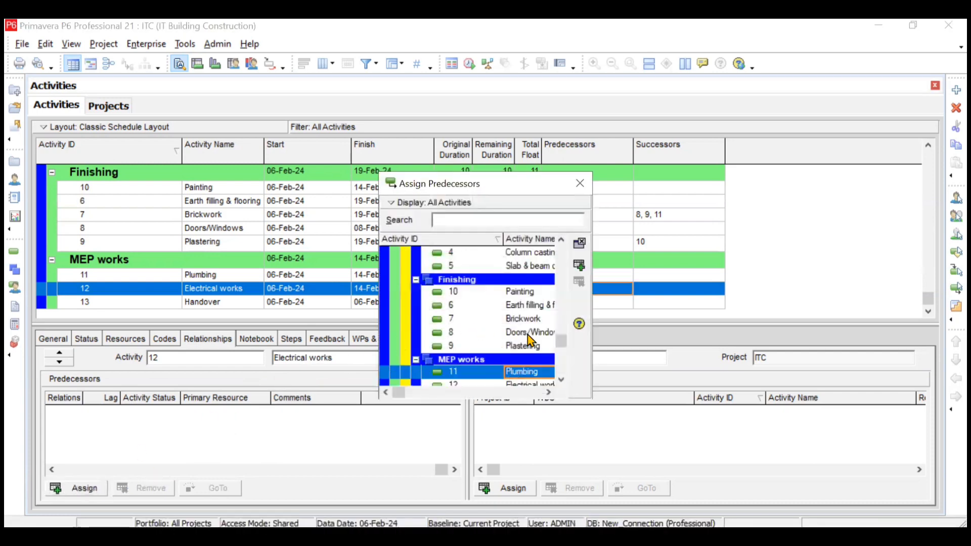
click(577, 267)
click(580, 183)
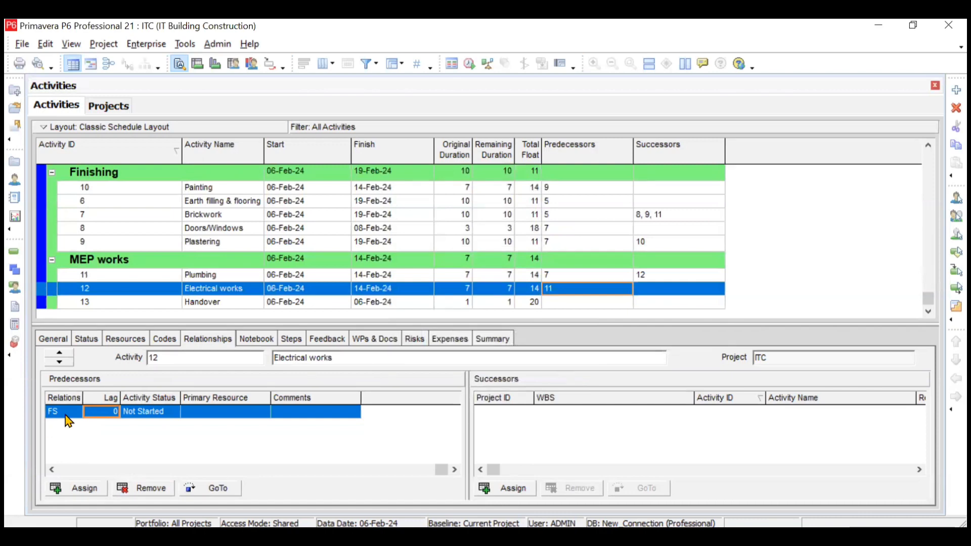
Change the relationship type between Electrical works and its predecessor Plumbing to SS
click(67, 416)
click(66, 416)
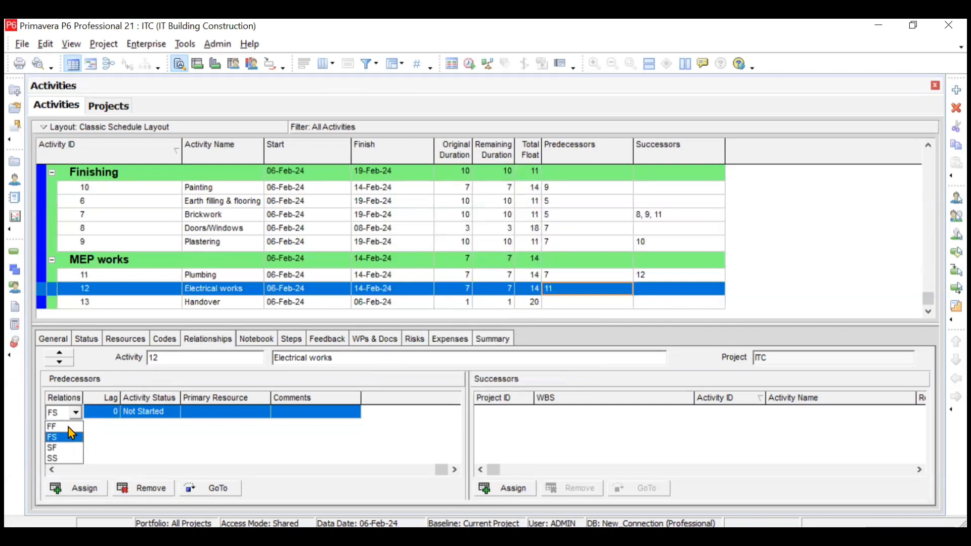
click(68, 456)
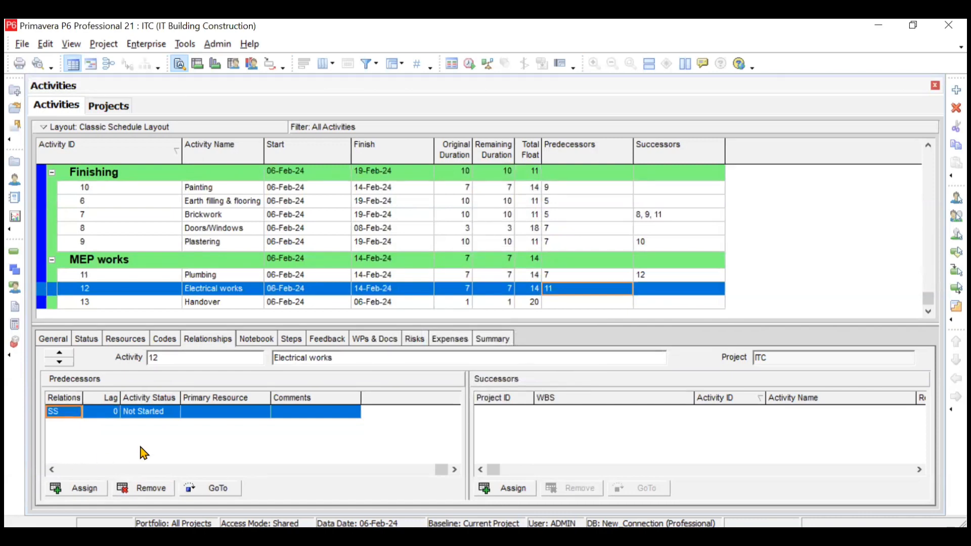
Assign activities 10 Painting, 11 Plumbing and 12 Electrical works as the predecessors of activity 13, Handover
click(586, 303)
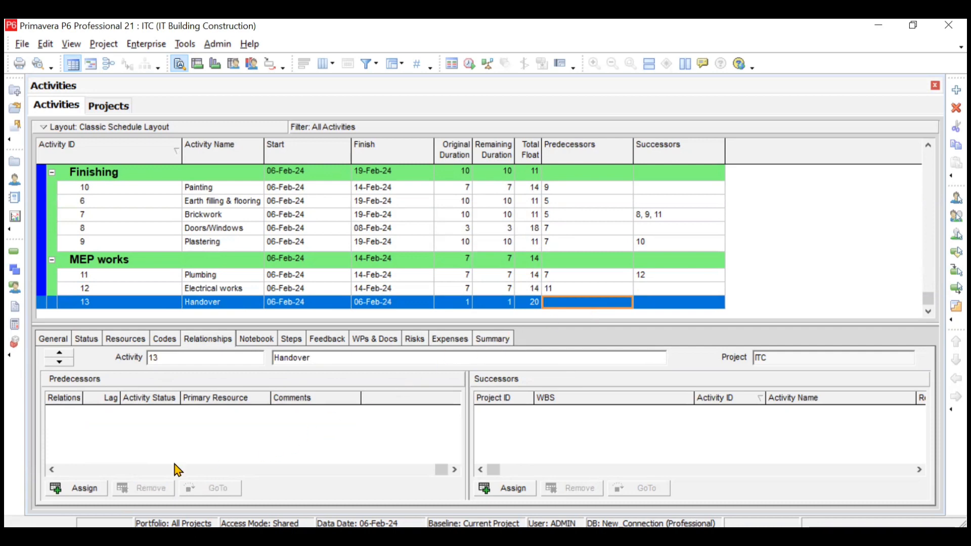
click(92, 490)
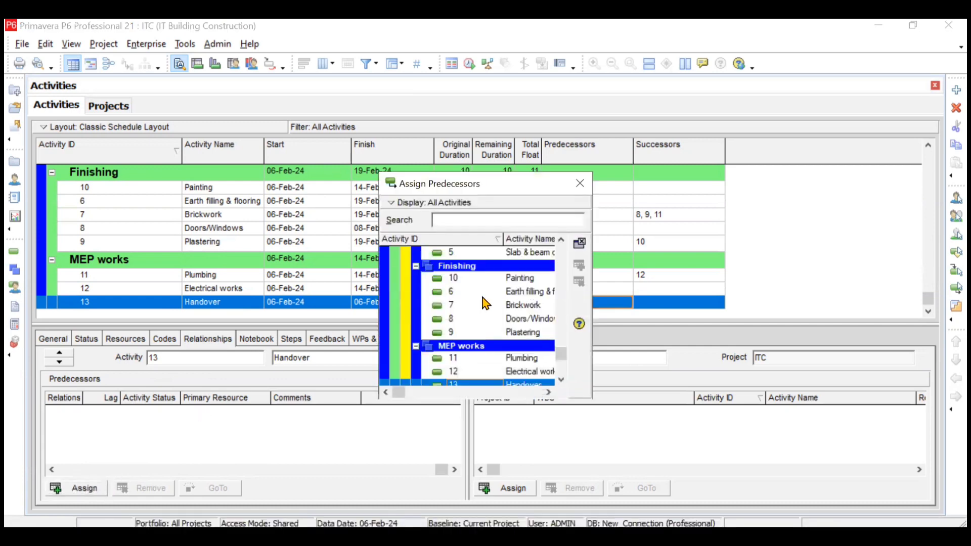
click(479, 282)
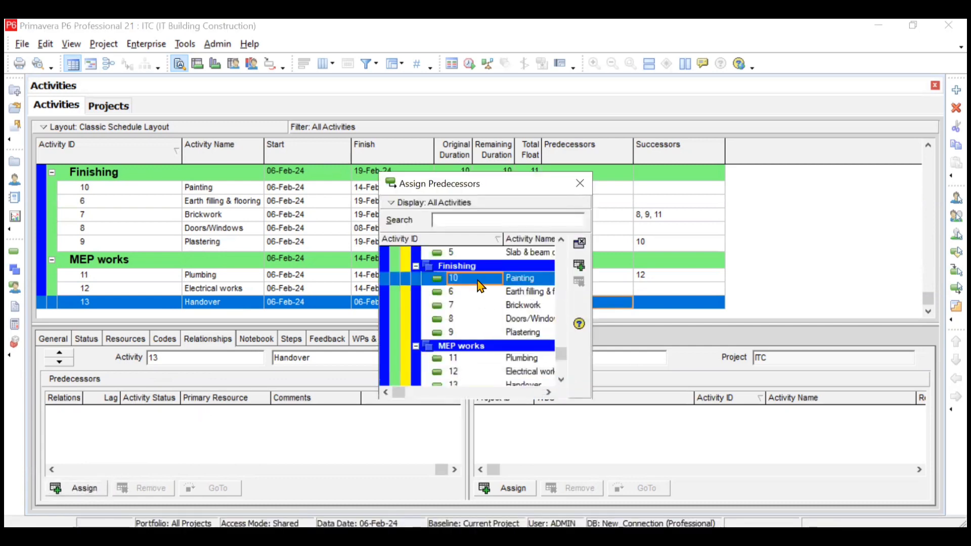
click(579, 265)
click(461, 360)
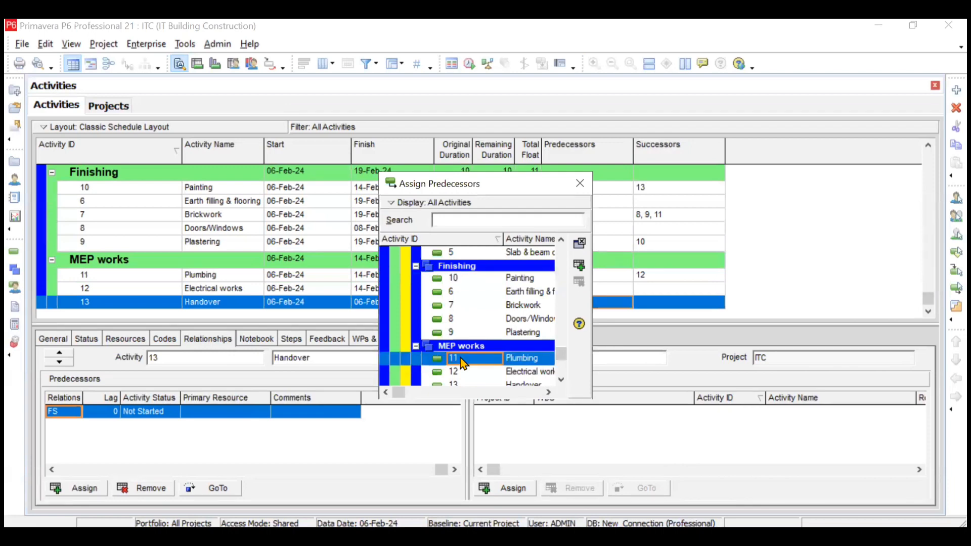
click(579, 265)
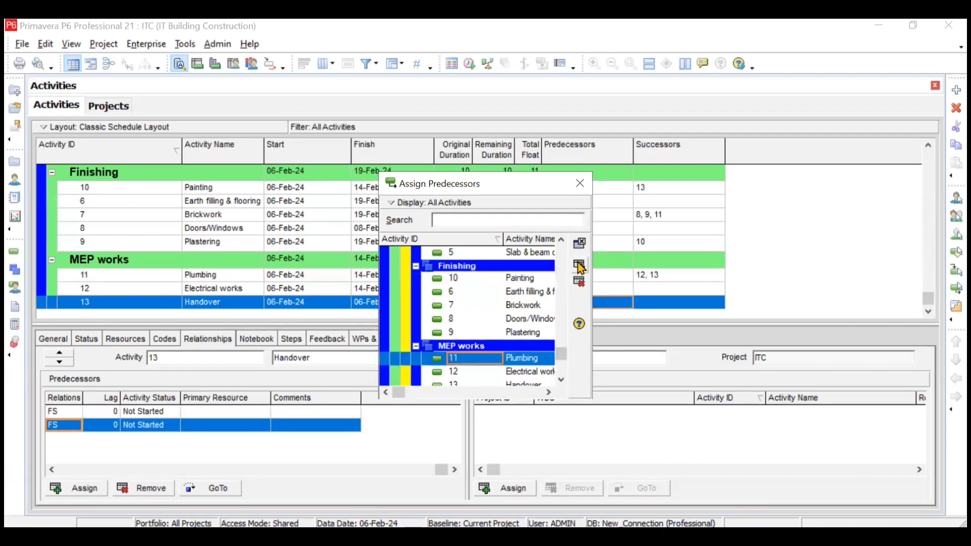
click(478, 372)
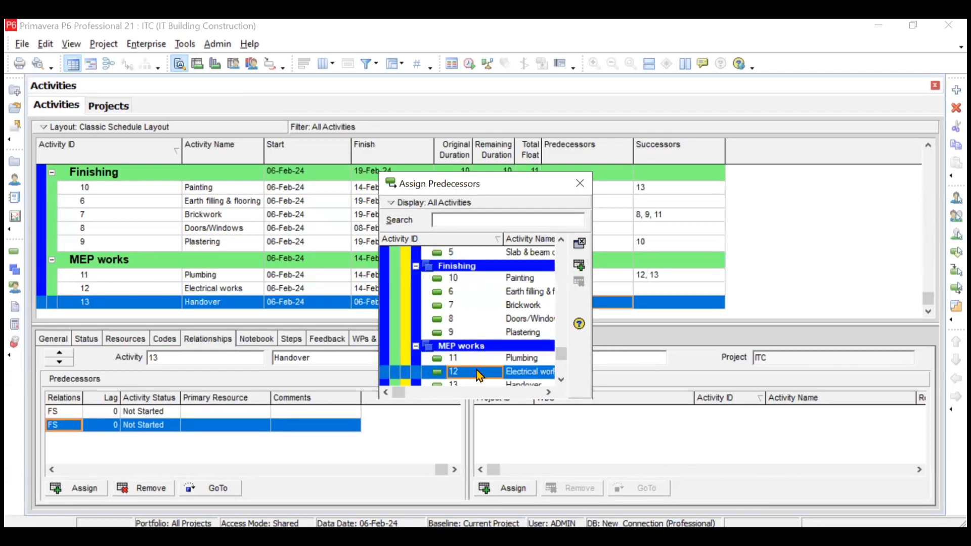
click(579, 266)
click(580, 183)
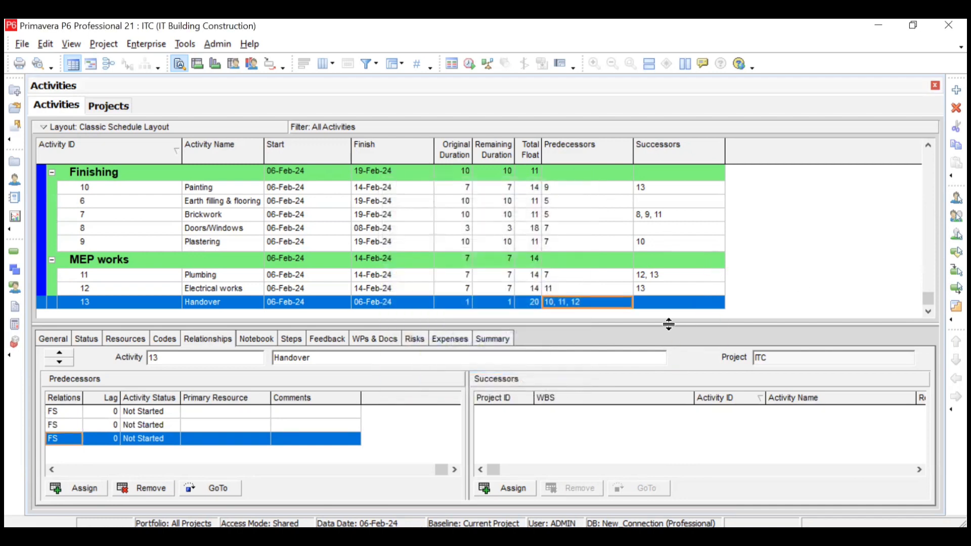
Show the Gantt chart beside the activity table and widen the table to reveal the Predecessors and Successors columns
drag(662, 421, 665, 425)
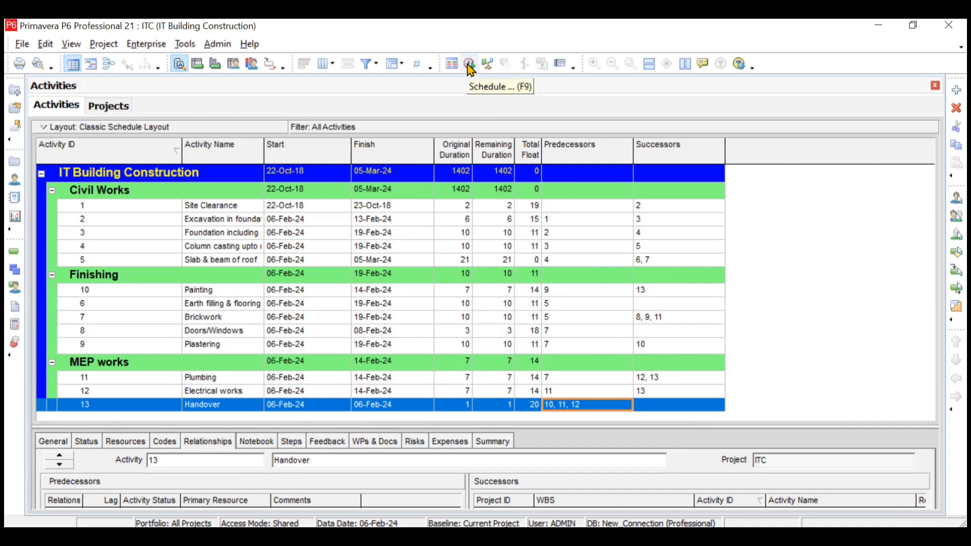
click(86, 63)
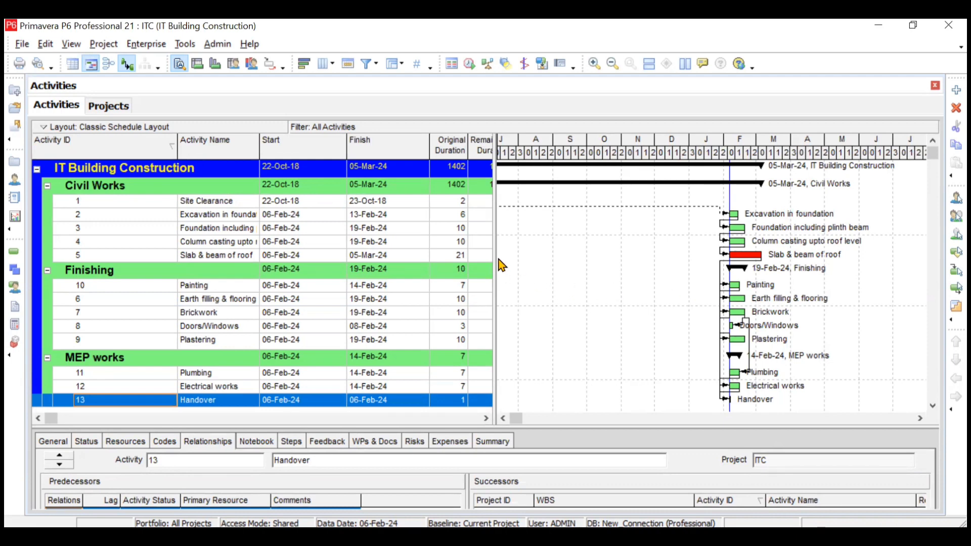
drag(494, 259, 732, 269)
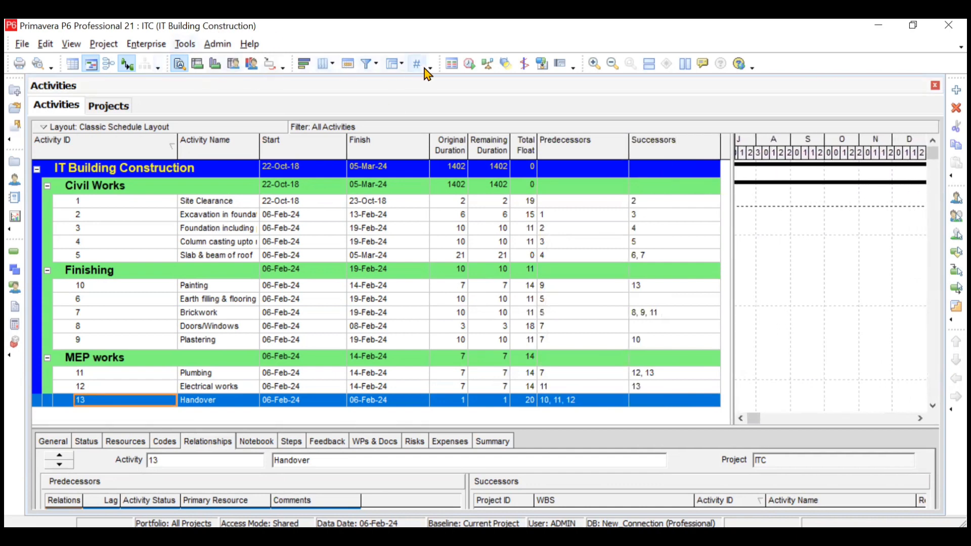
Set the data date of the IT Building Construction project to 22-Oct-18
click(470, 64)
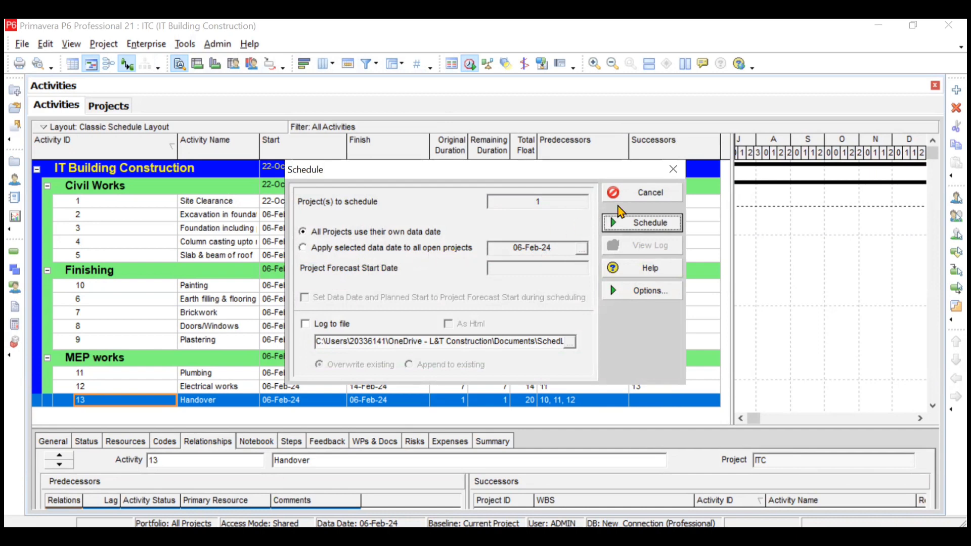
click(645, 193)
click(125, 107)
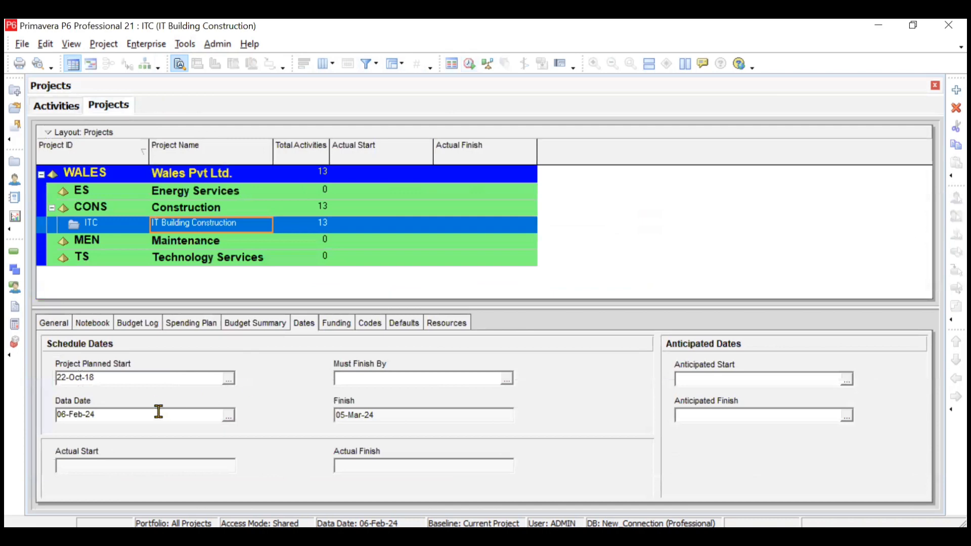
click(229, 417)
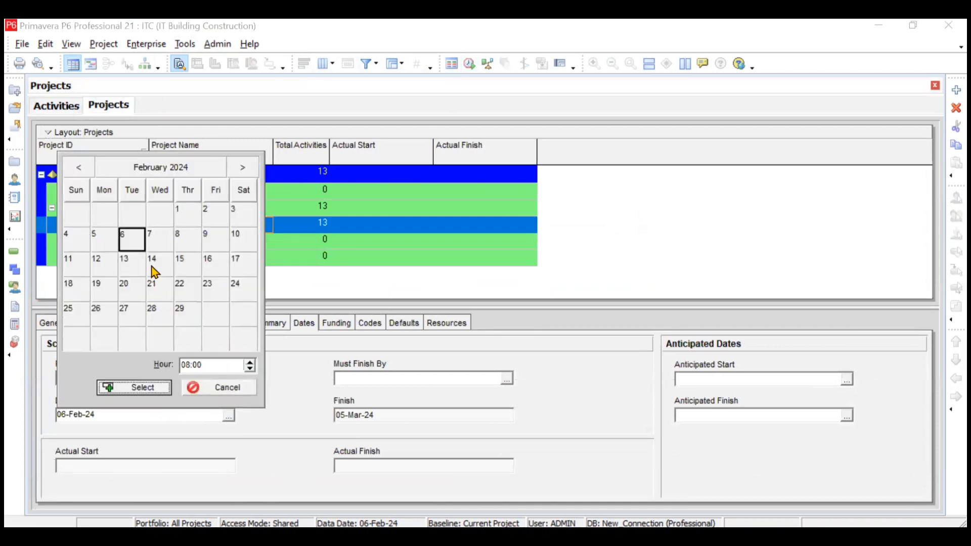
click(178, 167)
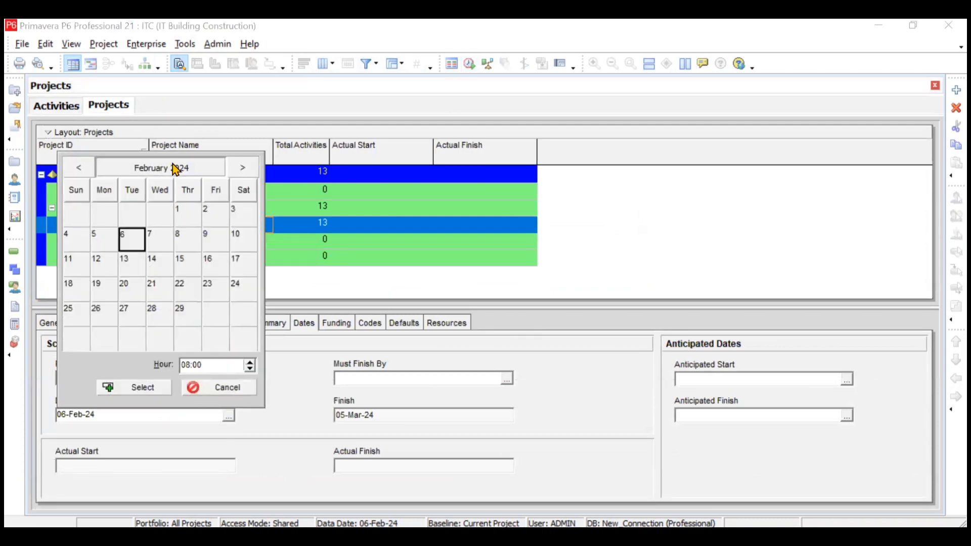
click(80, 168)
click(79, 168)
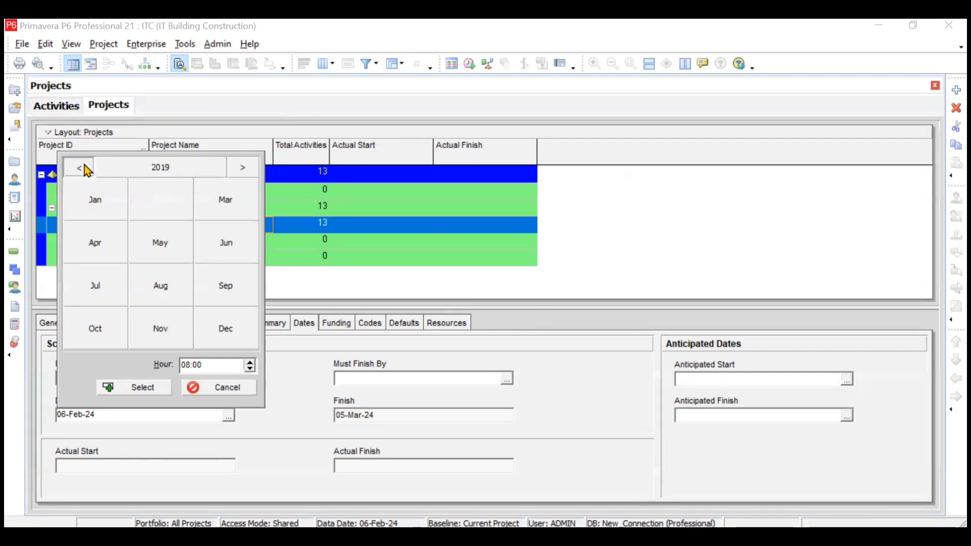
click(81, 169)
click(94, 330)
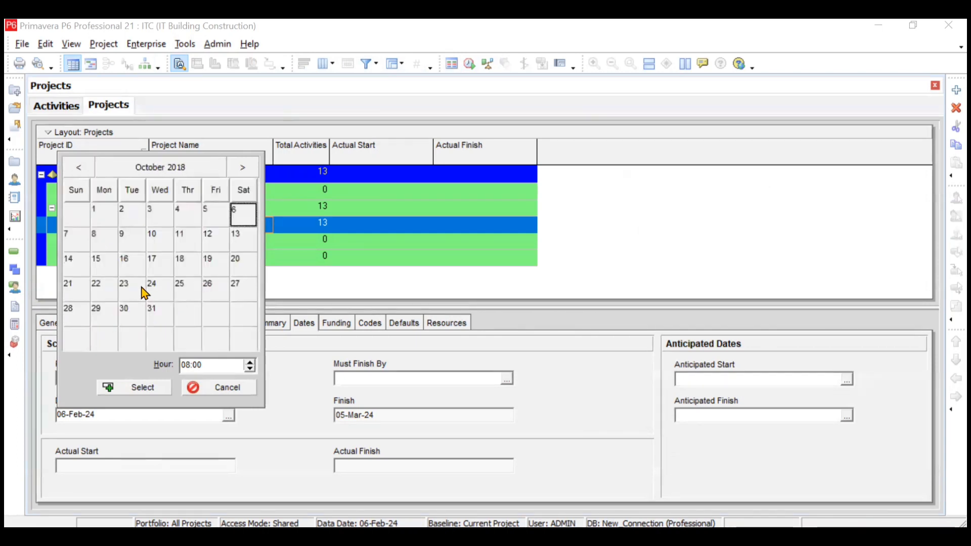
click(104, 287)
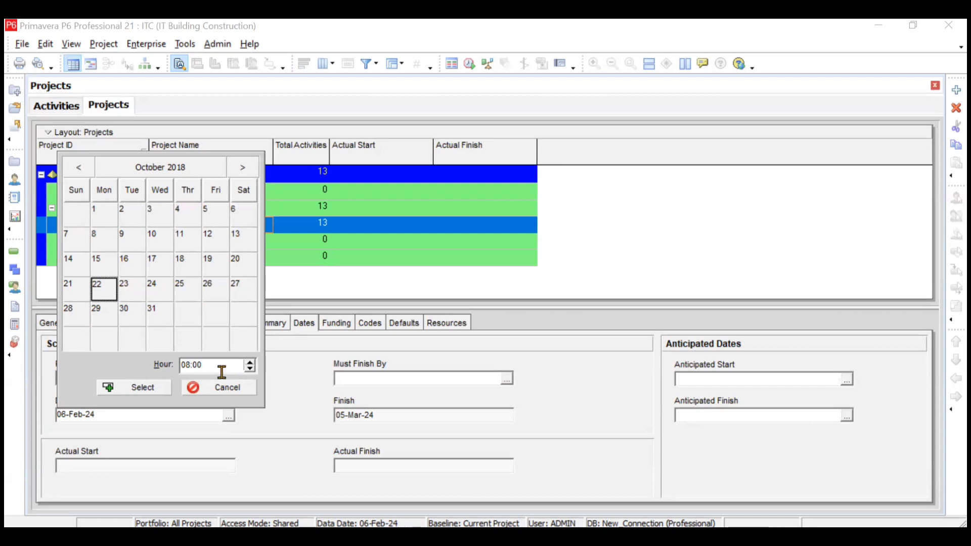
click(143, 388)
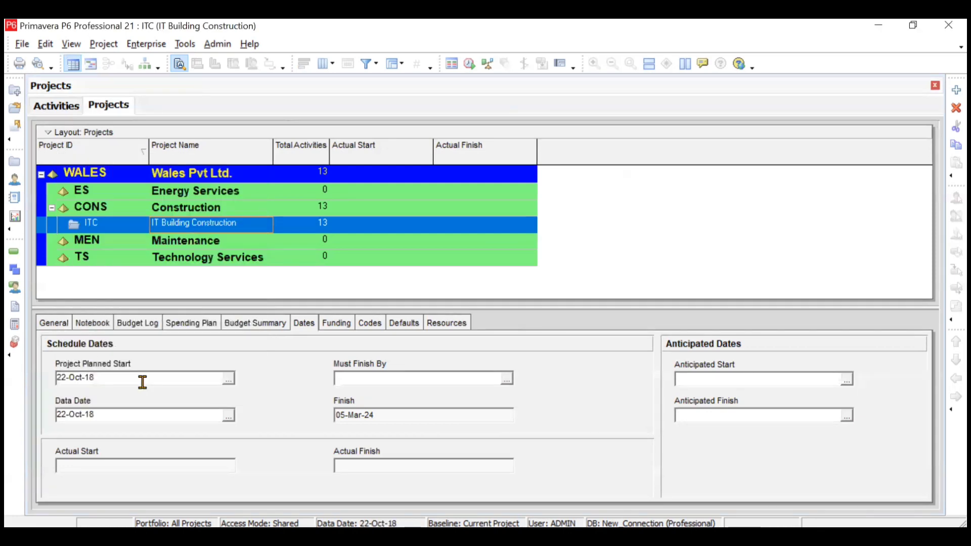
Schedule the IT Building Construction activities, letting the project use its own data date
click(68, 107)
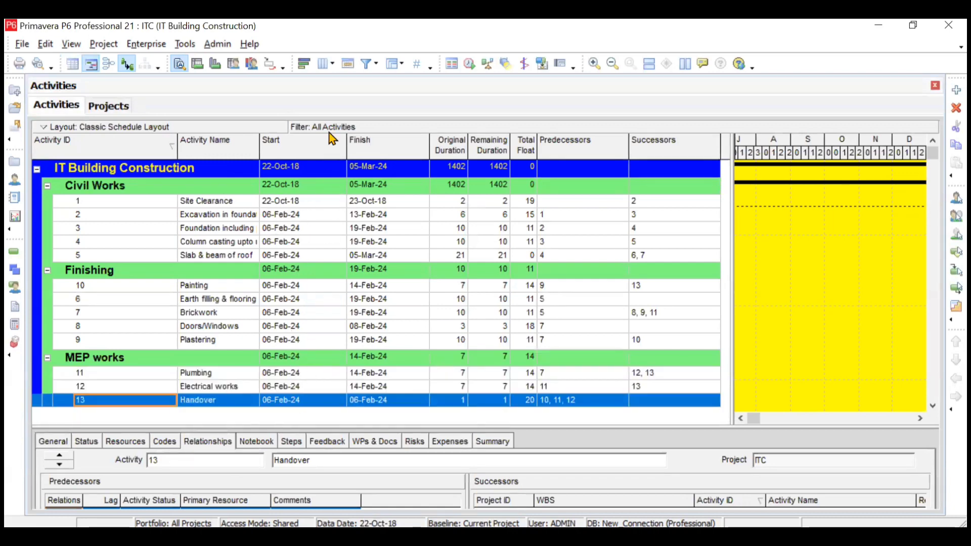
click(469, 64)
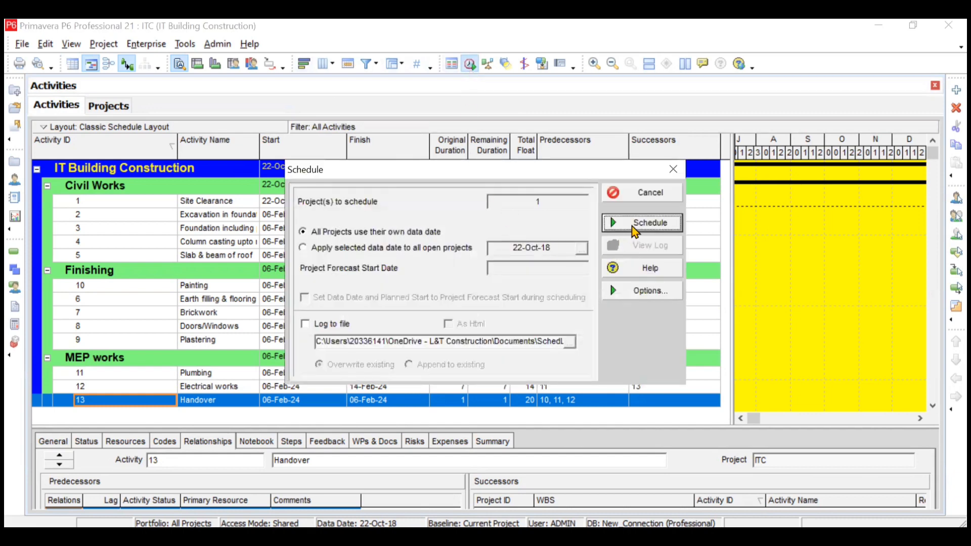
click(636, 223)
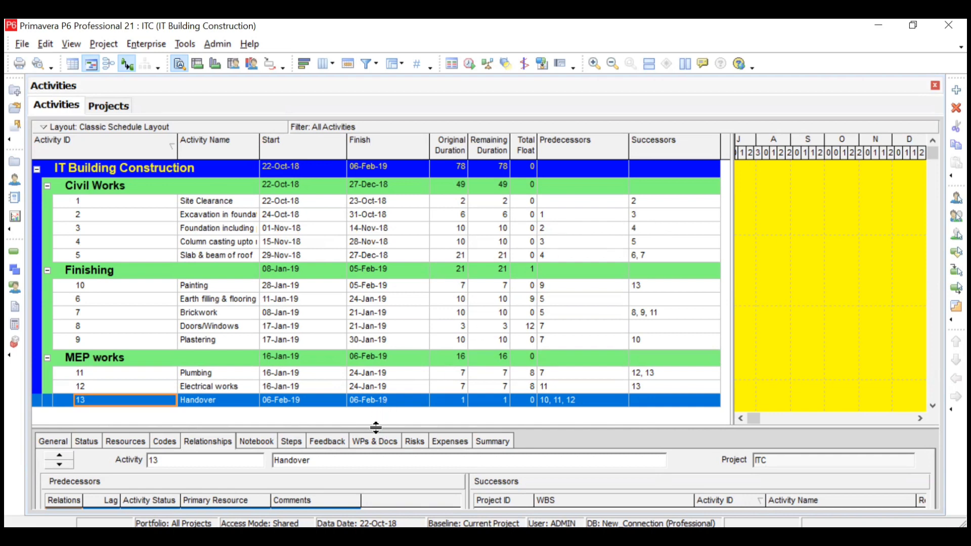
Check the calendar assigned to activity 2, Excavation in foundation, and the global calendars available for it
drag(376, 428, 394, 346)
click(223, 217)
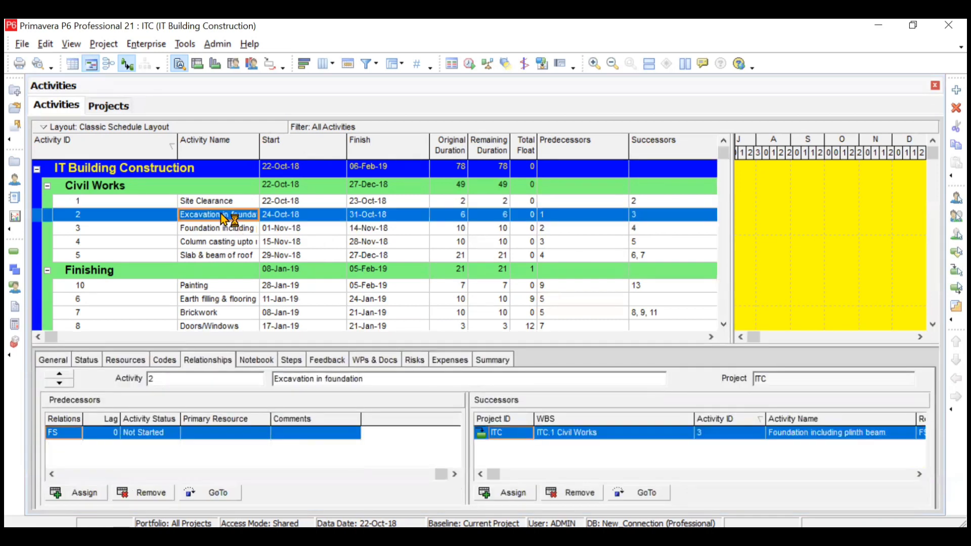
click(64, 362)
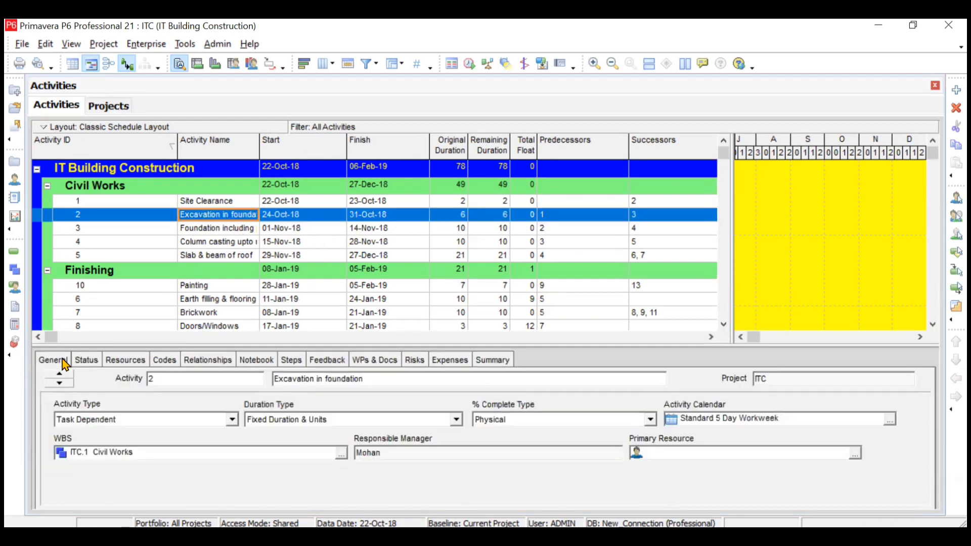
click(891, 423)
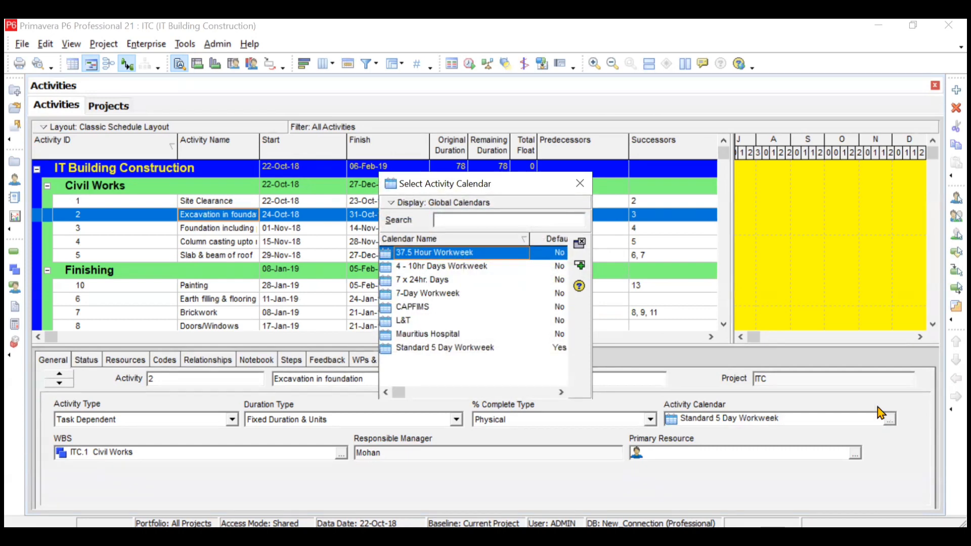
click(580, 185)
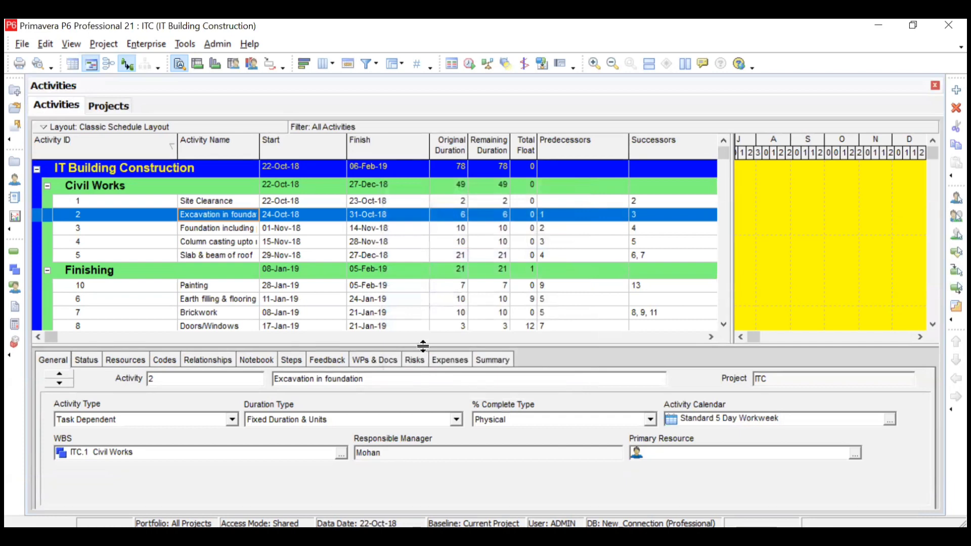
Examine the activity bars and relationship lines in the Gantt chart from October 2018 onward
drag(423, 344, 416, 433)
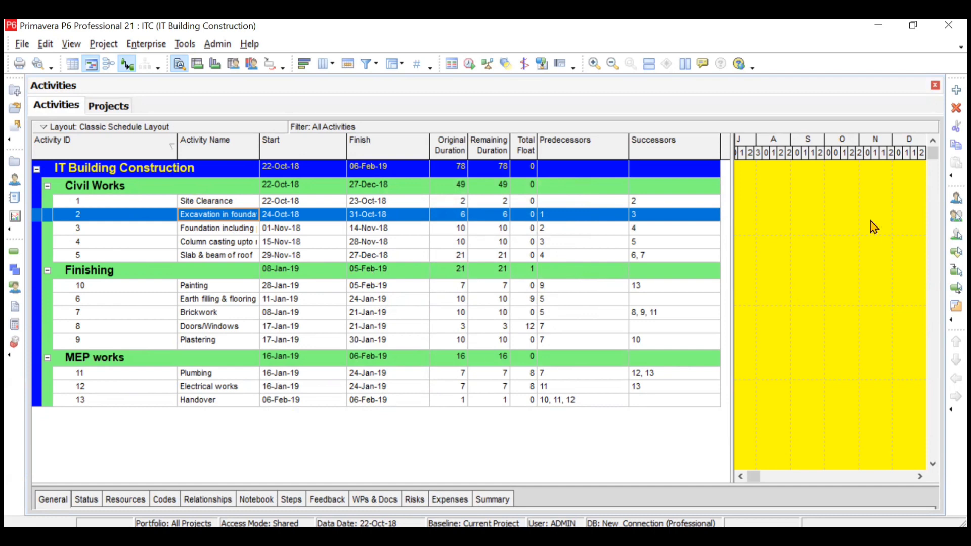
click(801, 257)
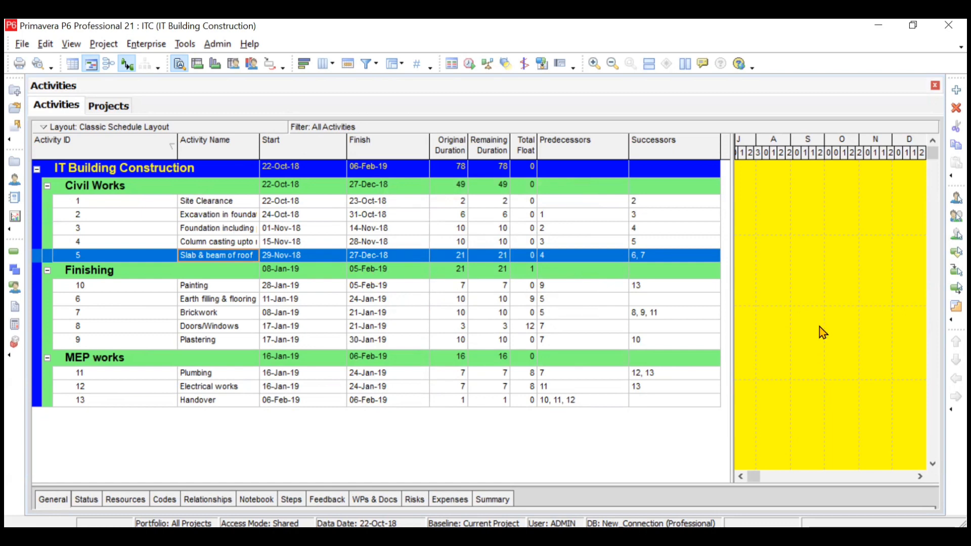
click(829, 232)
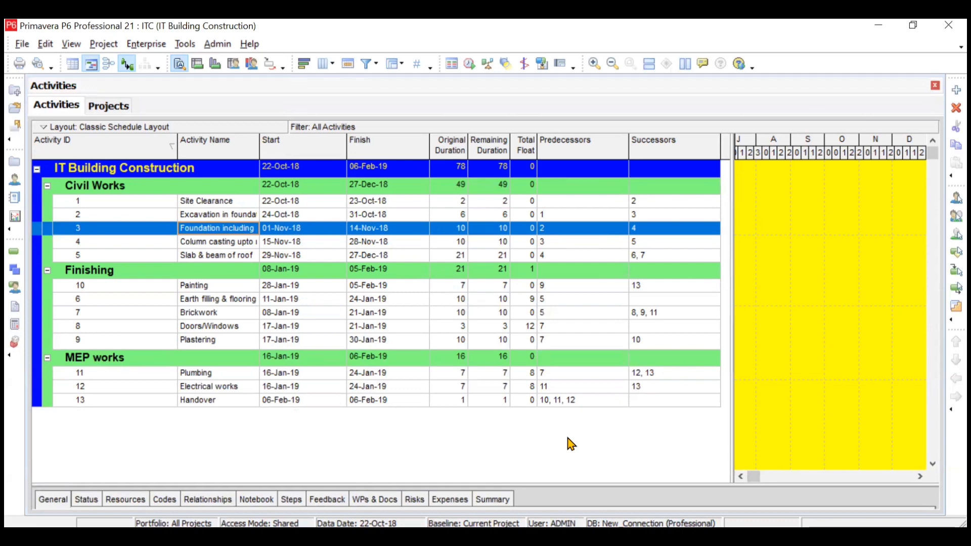
drag(455, 485, 359, 429)
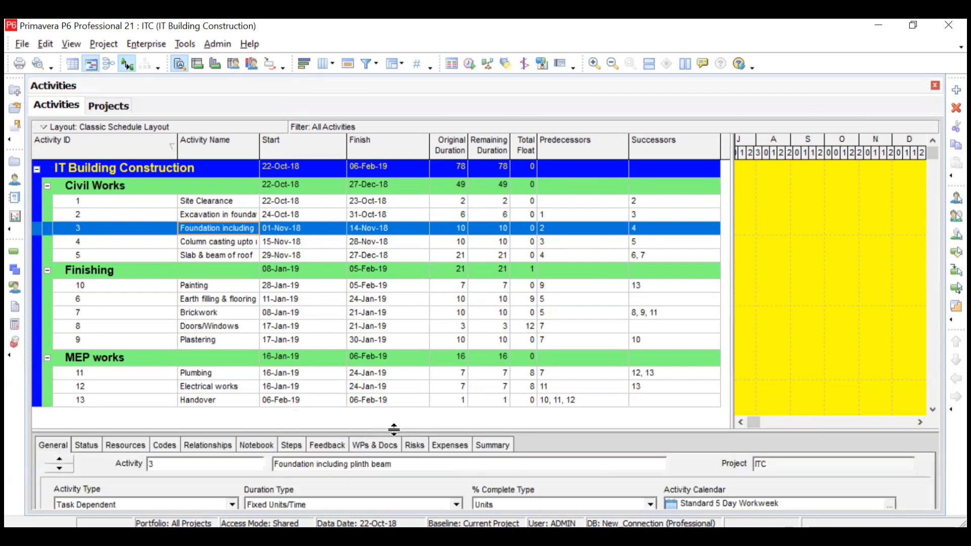
click(742, 423)
click(742, 423)
click(742, 422)
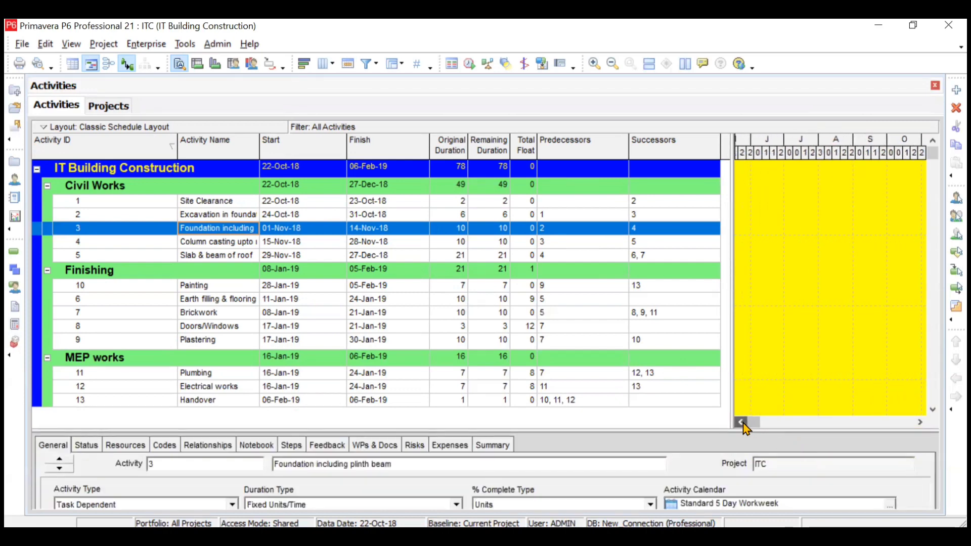
click(742, 423)
click(742, 423)
click(742, 423)
click(742, 423)
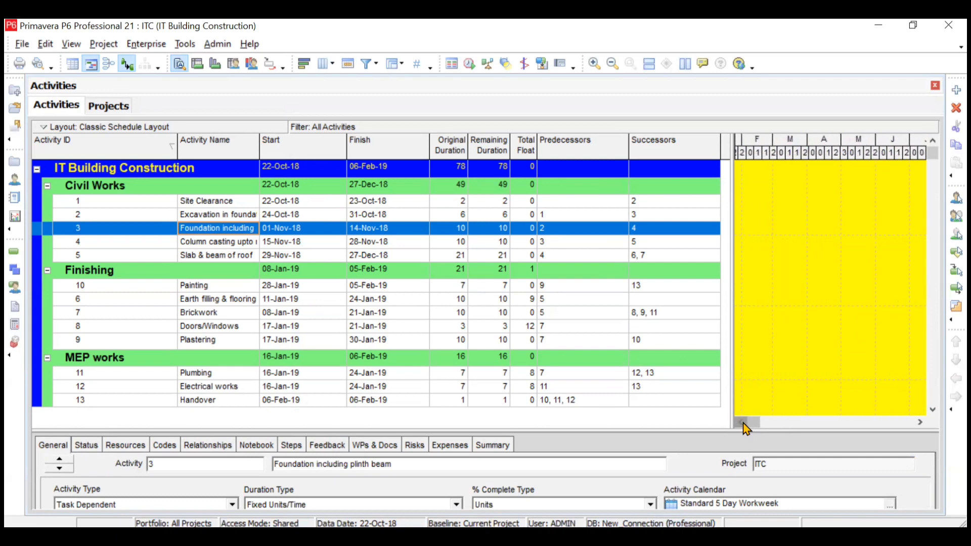
click(742, 423)
click(742, 422)
click(742, 423)
click(742, 423)
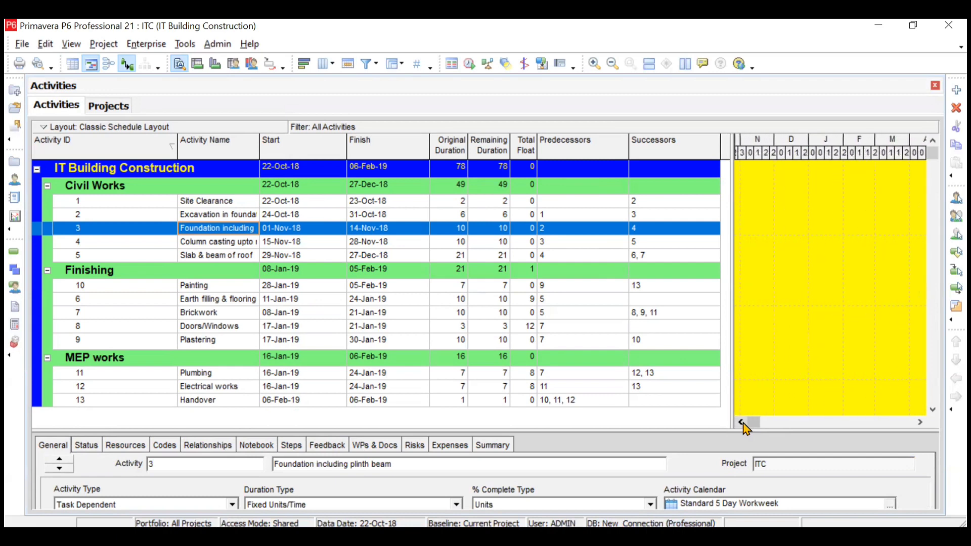
click(742, 423)
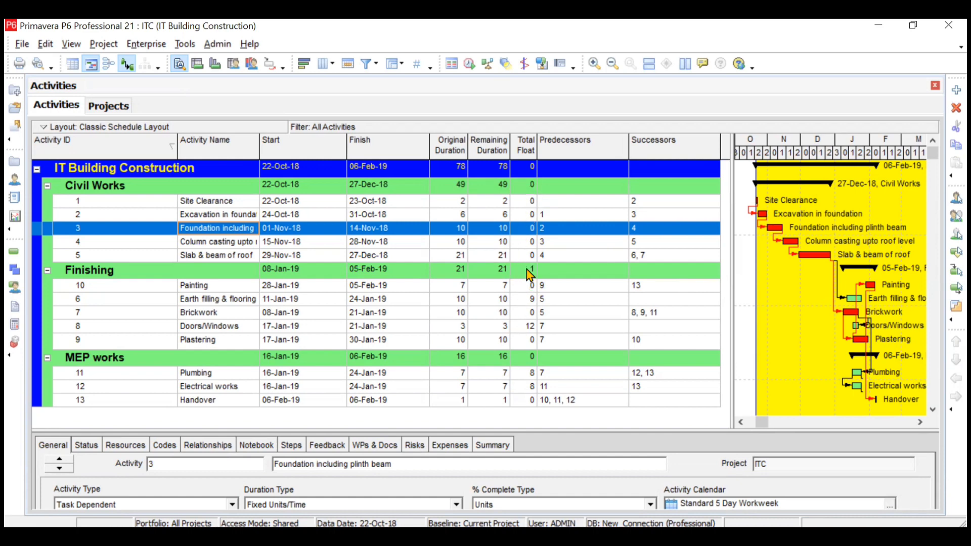
Examine the total float of critical and non-critical activities, and the start and finish dates of the first civil works activities
click(524, 299)
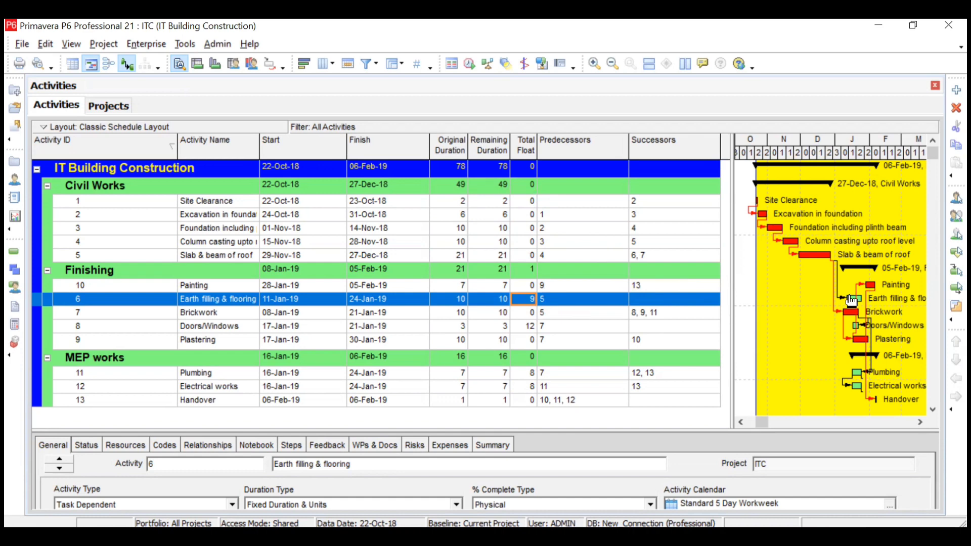
click(525, 330)
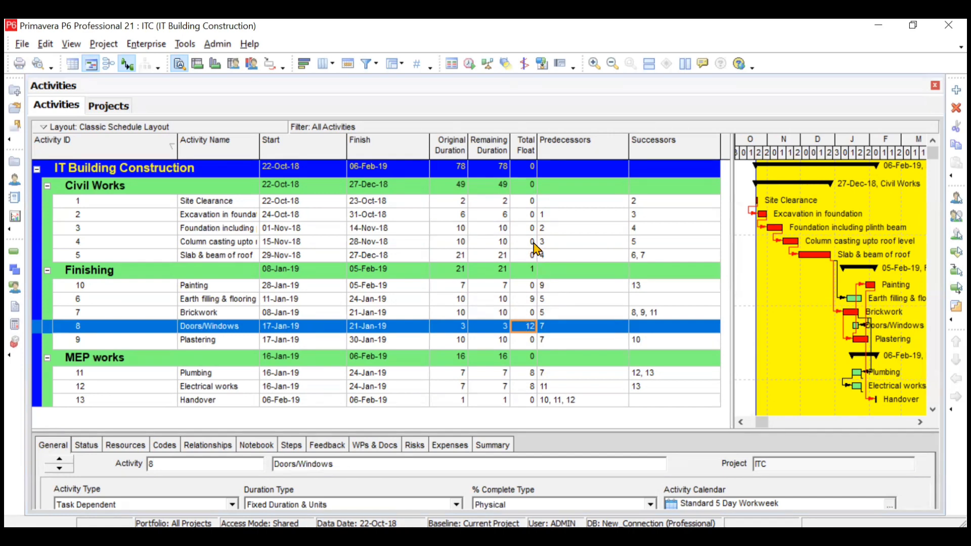
click(526, 202)
right_click(519, 202)
click(493, 230)
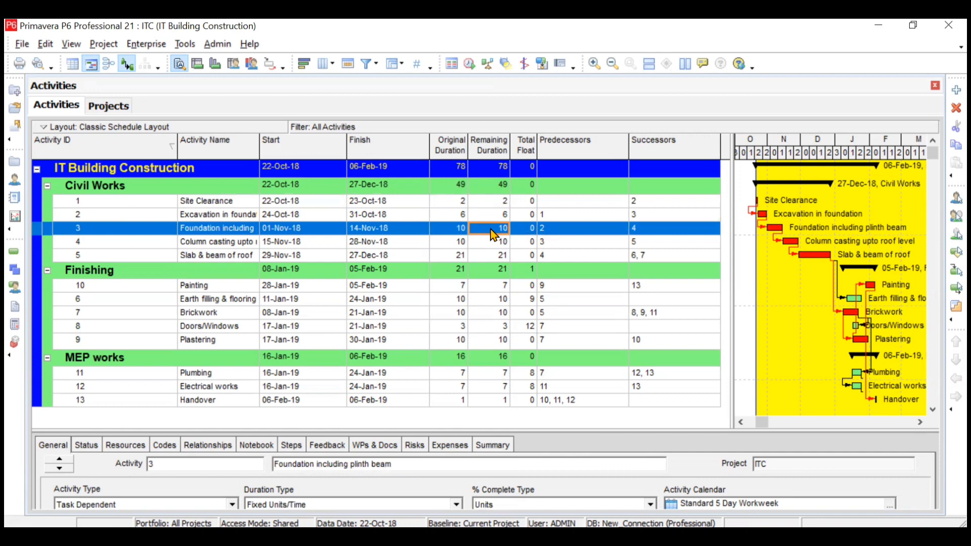
click(533, 300)
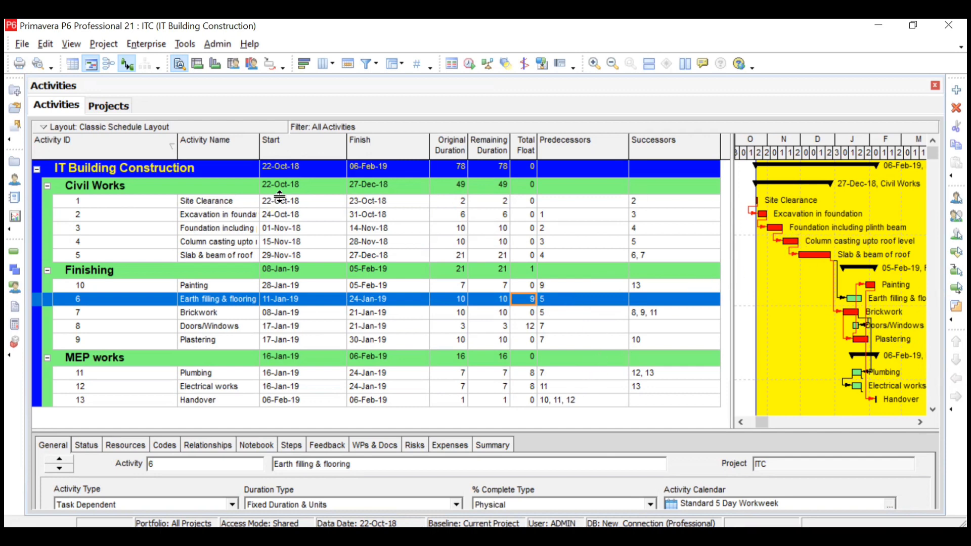
click(299, 203)
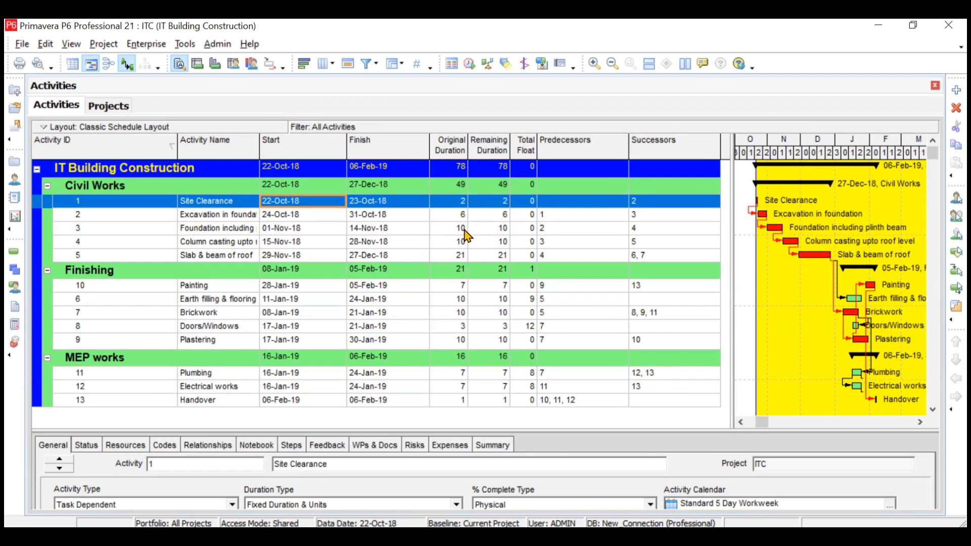
click(416, 217)
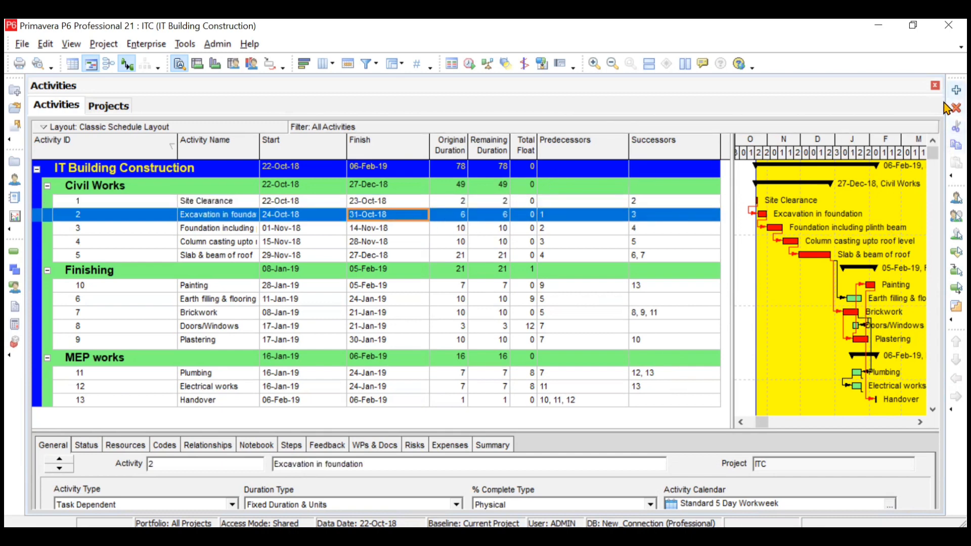